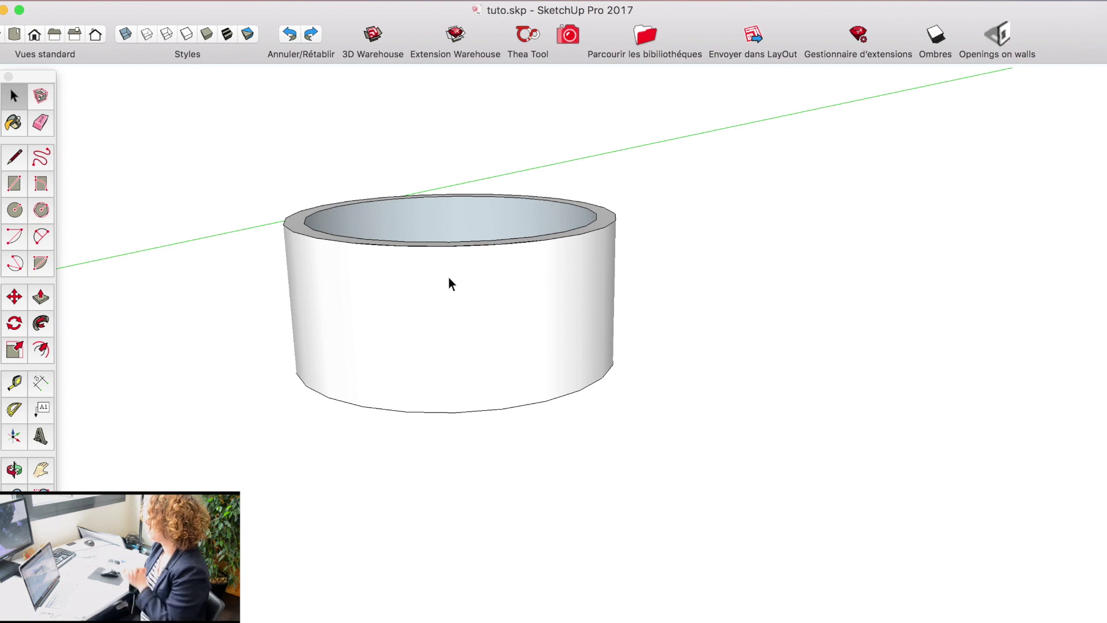
- Place 3D text 'adebeo', extruded 0,35 m, on the ground in front of the cylinder
mouse_move(449, 278)
middle_mouse_down()
mouse_move(440, 301)
mouse_move(378, 262)
middle_mouse_up()
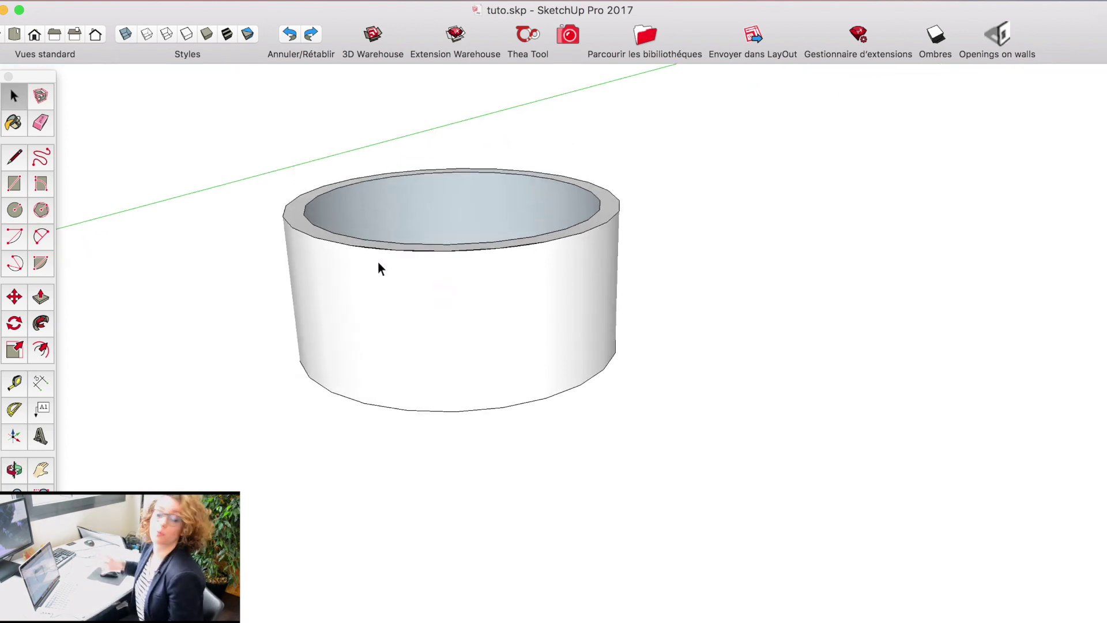
left_click(449, 249)
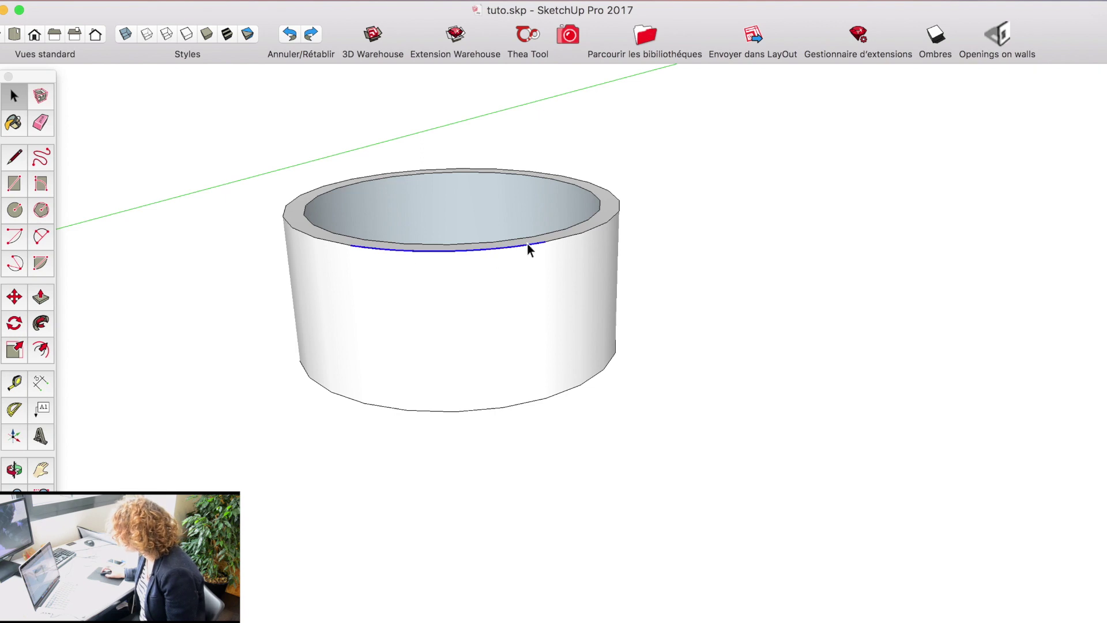
left_click(39, 440)
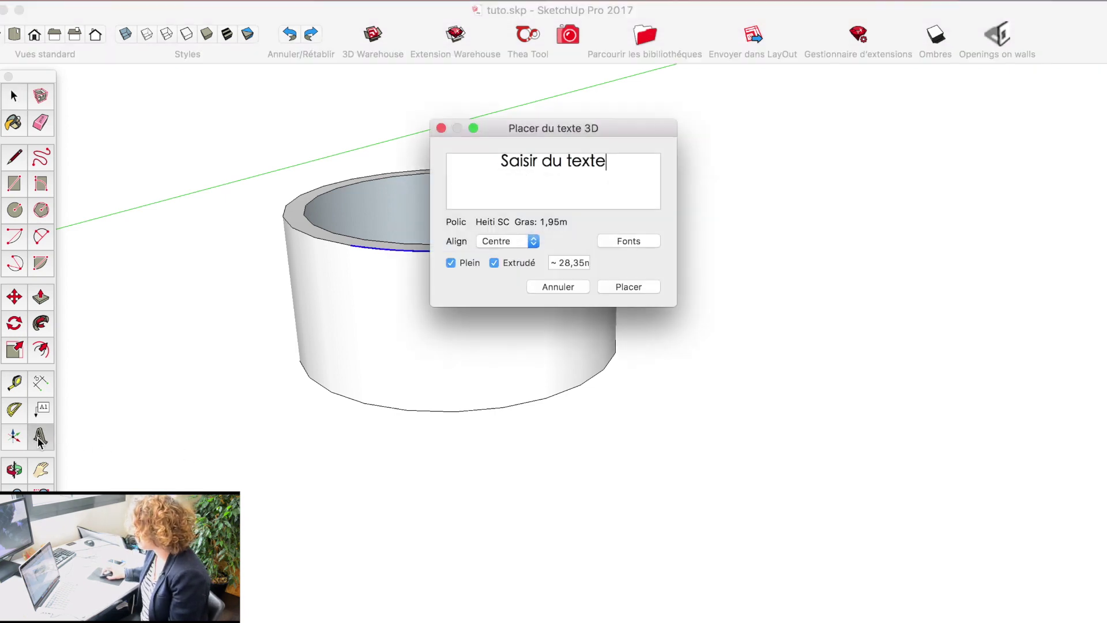
triple_click(572, 168)
type("adebeo")
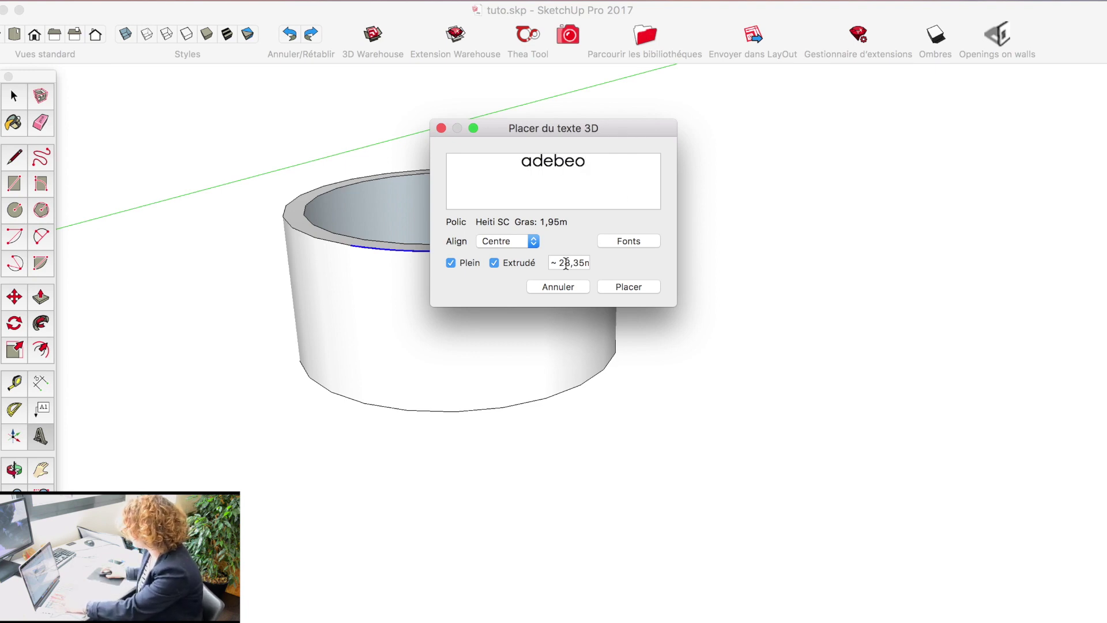
left_click_drag(570, 264, 565, 263)
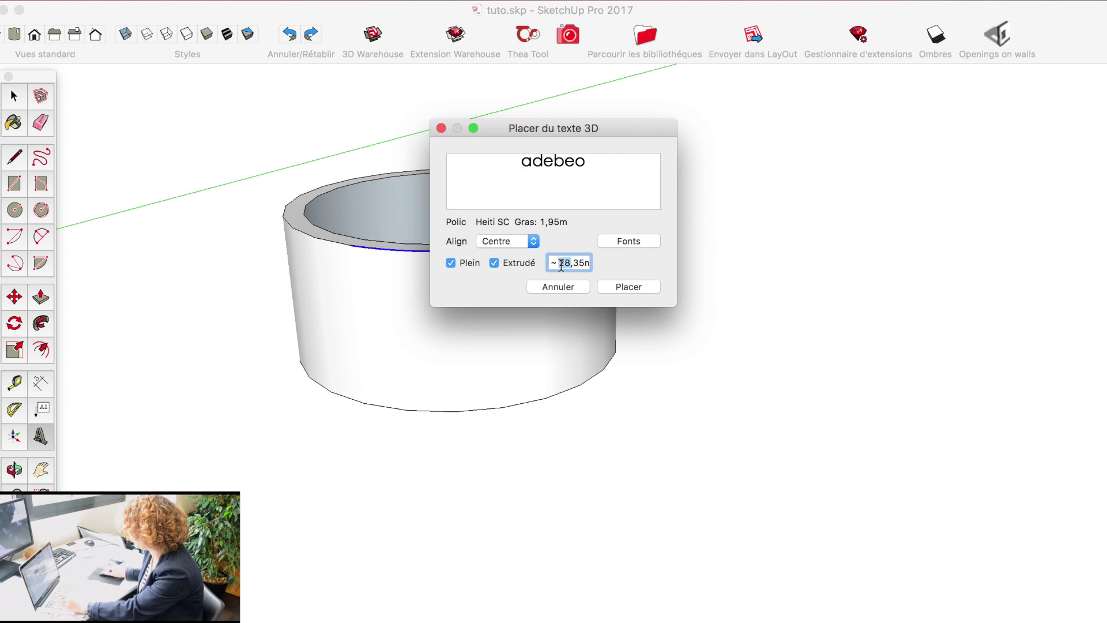
type("0")
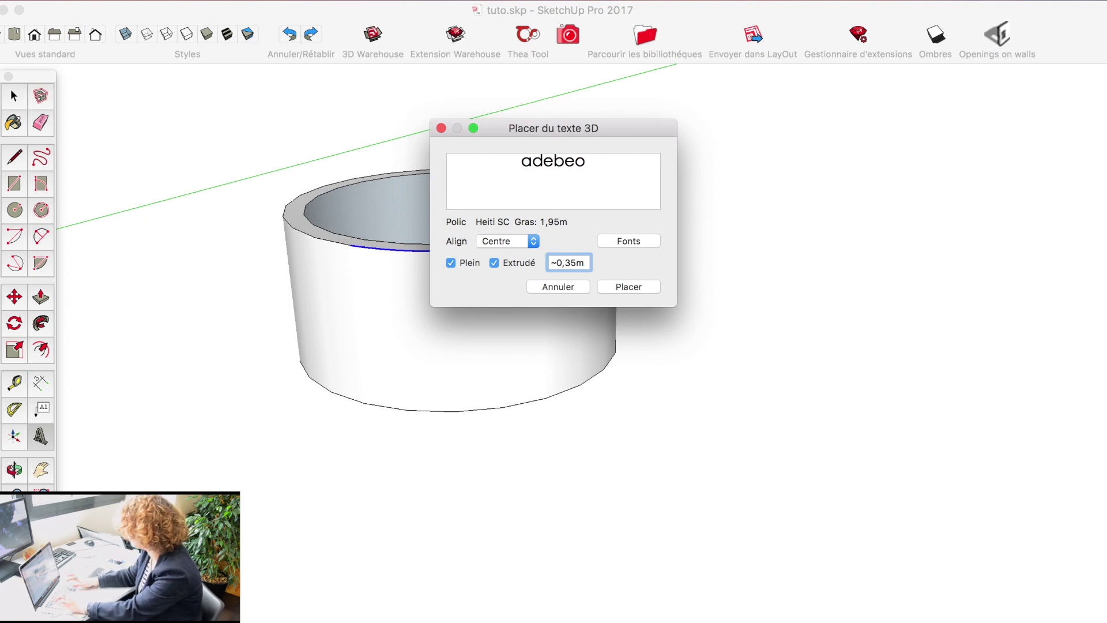
key("Return")
left_click(334, 495)
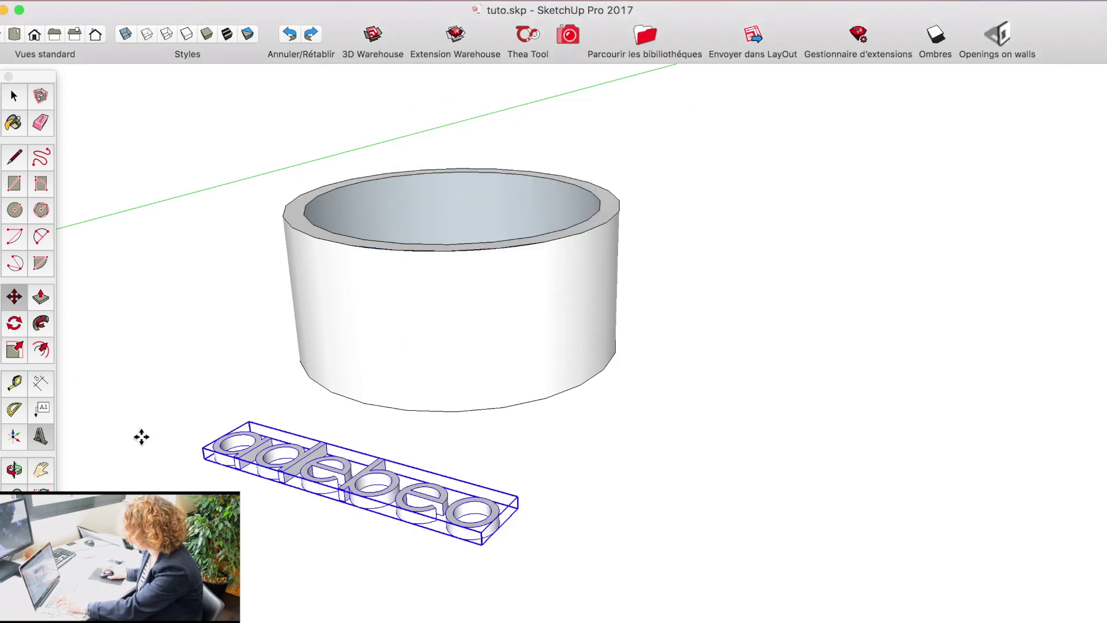
- Rotate the adebeo text so it stands upright
mouse_move(425, 502)
middle_mouse_down()
mouse_move(395, 524)
mouse_move(300, 514)
mouse_move(435, 510)
middle_mouse_up()
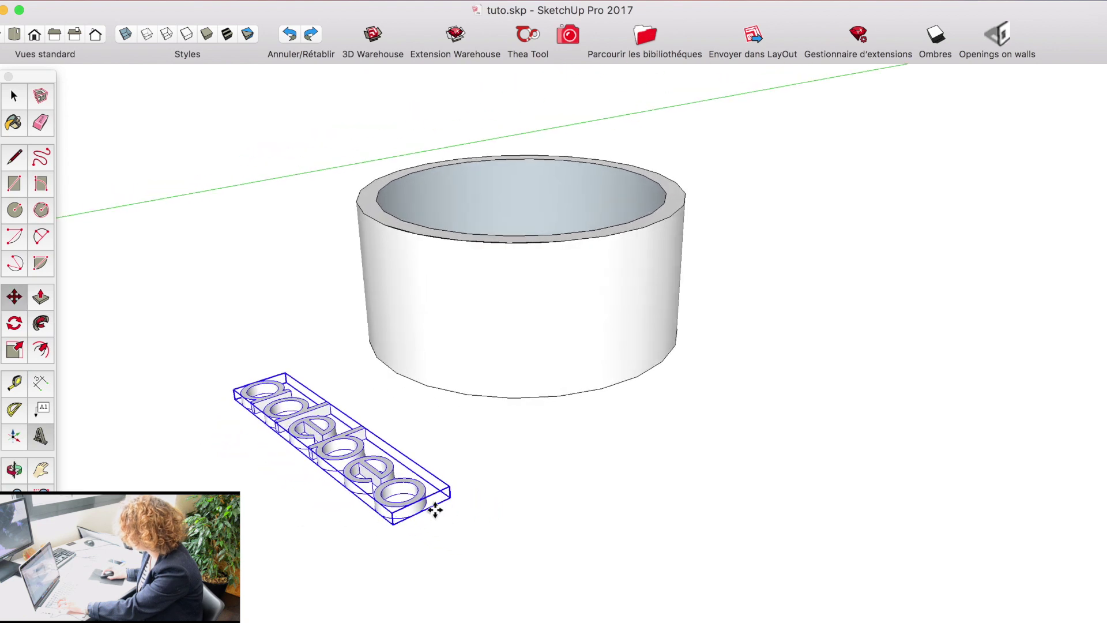
left_click(435, 510)
left_click(421, 480)
key("space")
mouse_move(496, 466)
middle_mouse_down()
mouse_move(532, 456)
mouse_move(482, 458)
mouse_move(650, 440)
mouse_move(545, 452)
middle_mouse_up()
right_click(532, 457)
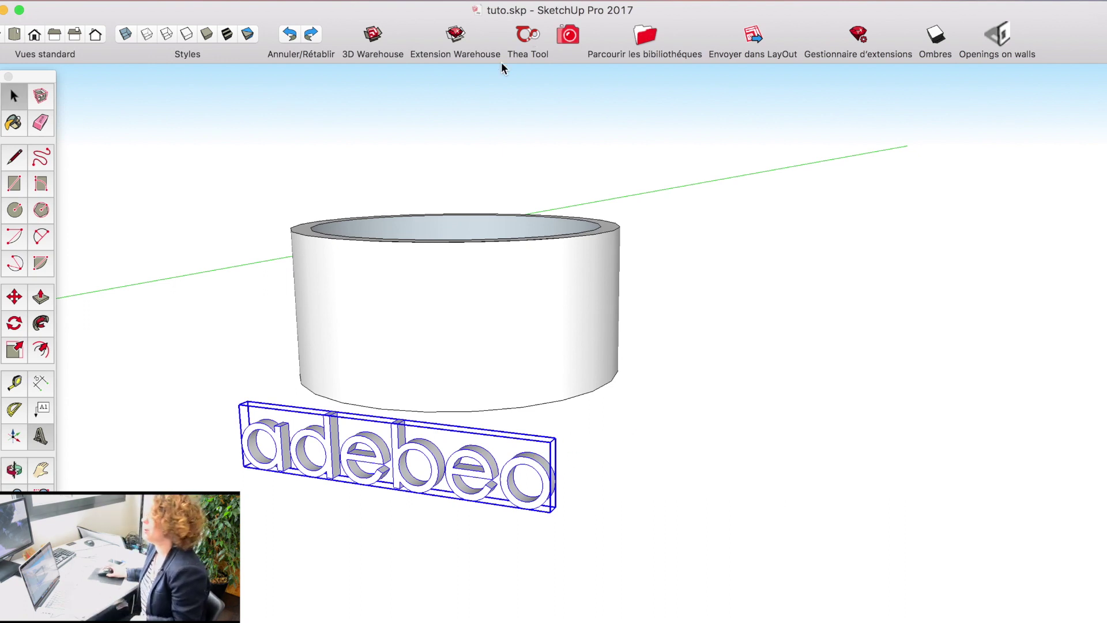
- Draw a straight guide line along the red axis beneath the text's bottom edge
left_click(15, 156)
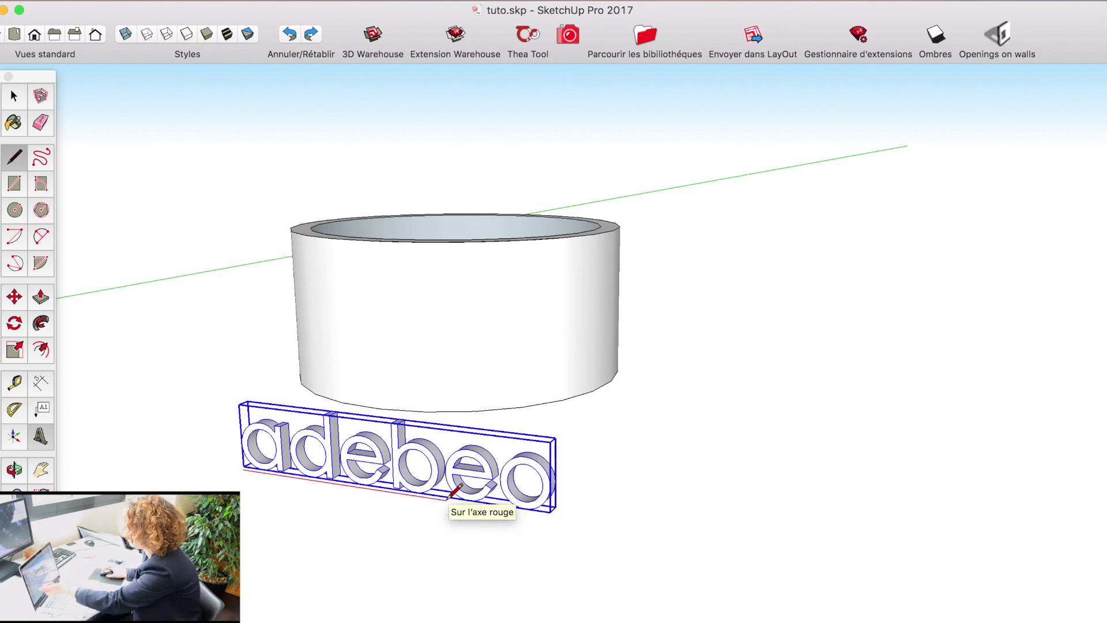
key("shift")
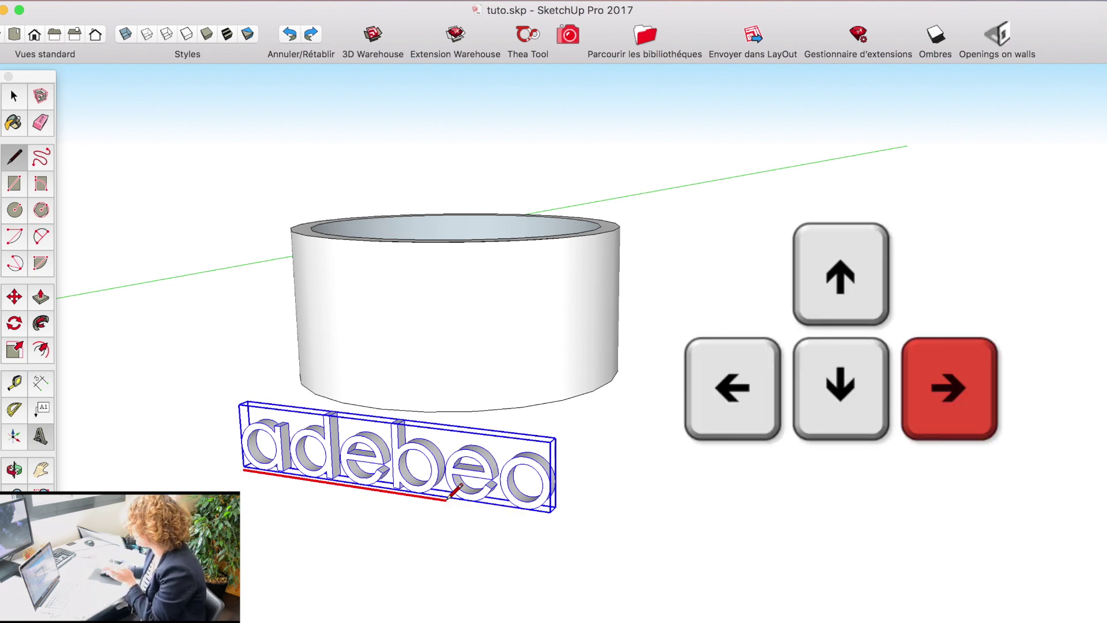
left_click(549, 515)
key("space")
left_click(484, 1)
mouse_move(527, 41)
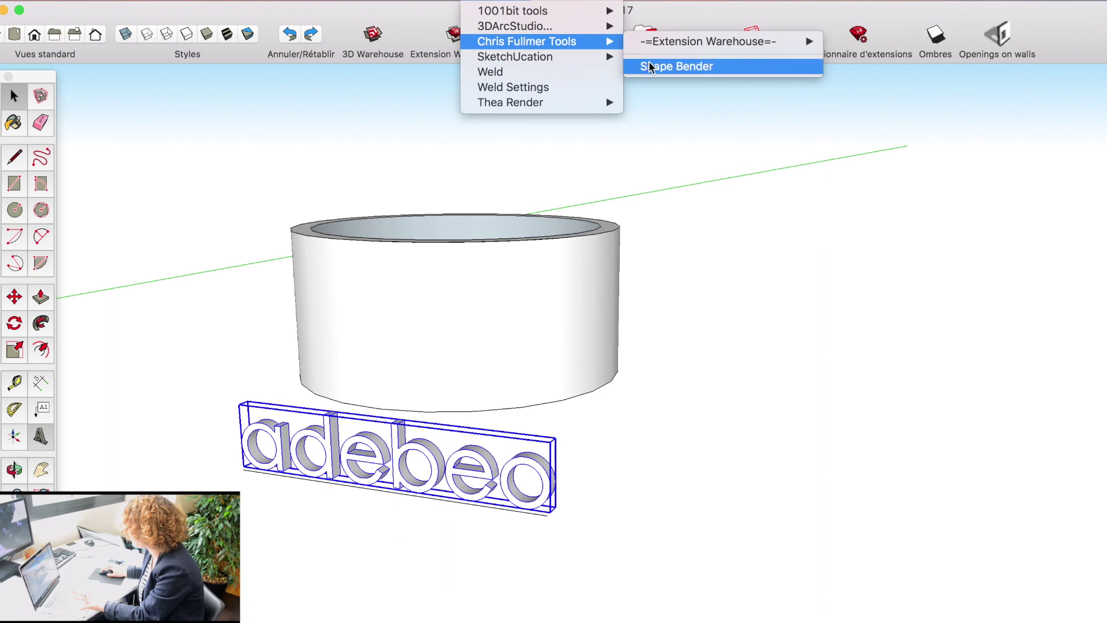
- Use Shape Bender to bend a copy of the adebeo text along the cylinder's rim arc
left_click(677, 66)
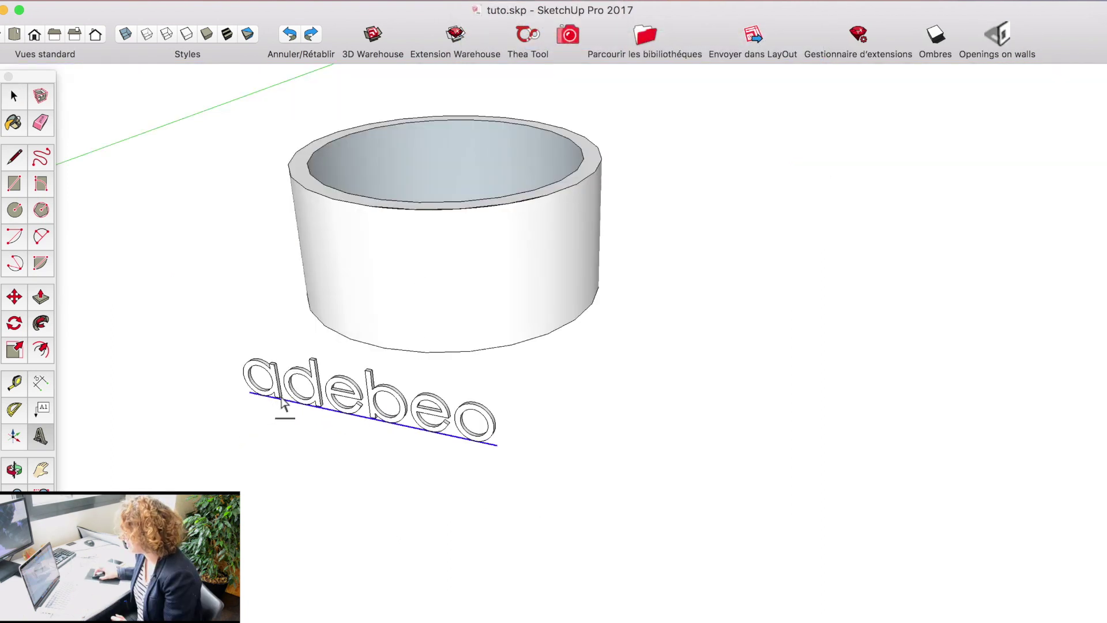
left_click(479, 211)
mouse_move(598, 248)
middle_mouse_down()
mouse_move(585, 237)
mouse_move(521, 264)
mouse_move(495, 251)
middle_mouse_up()
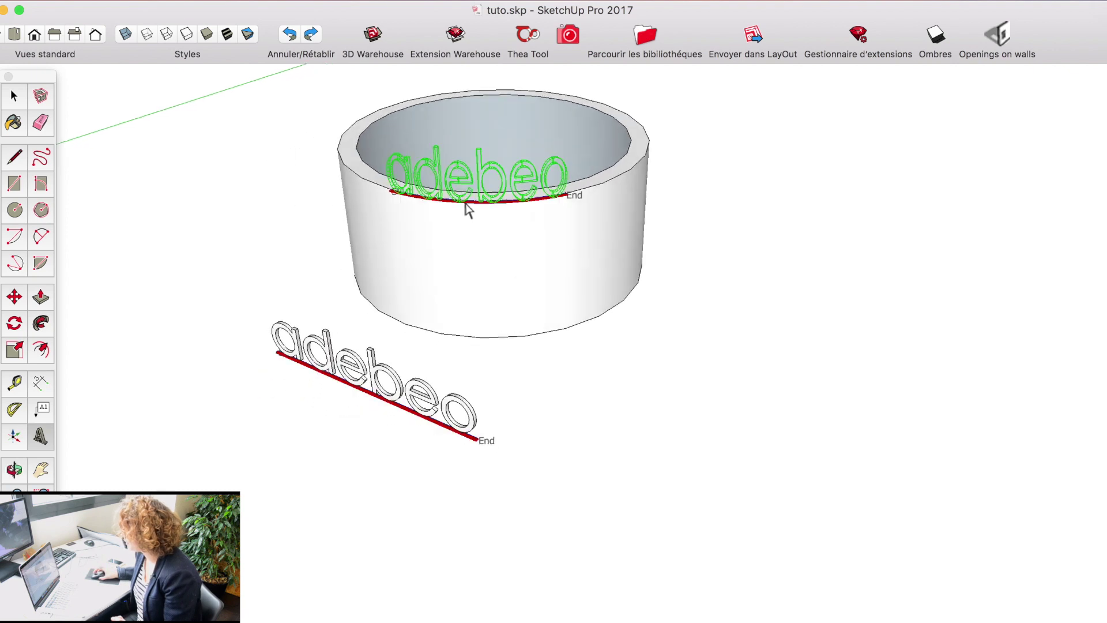
left_click(482, 171)
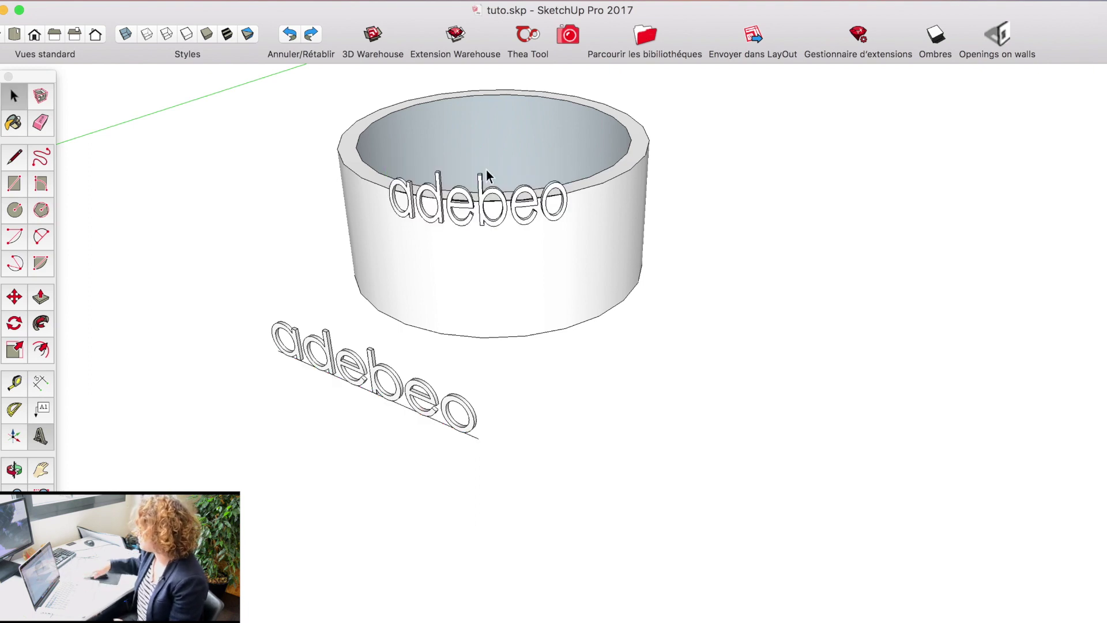
middle_click_drag(490, 120, 522, 133)
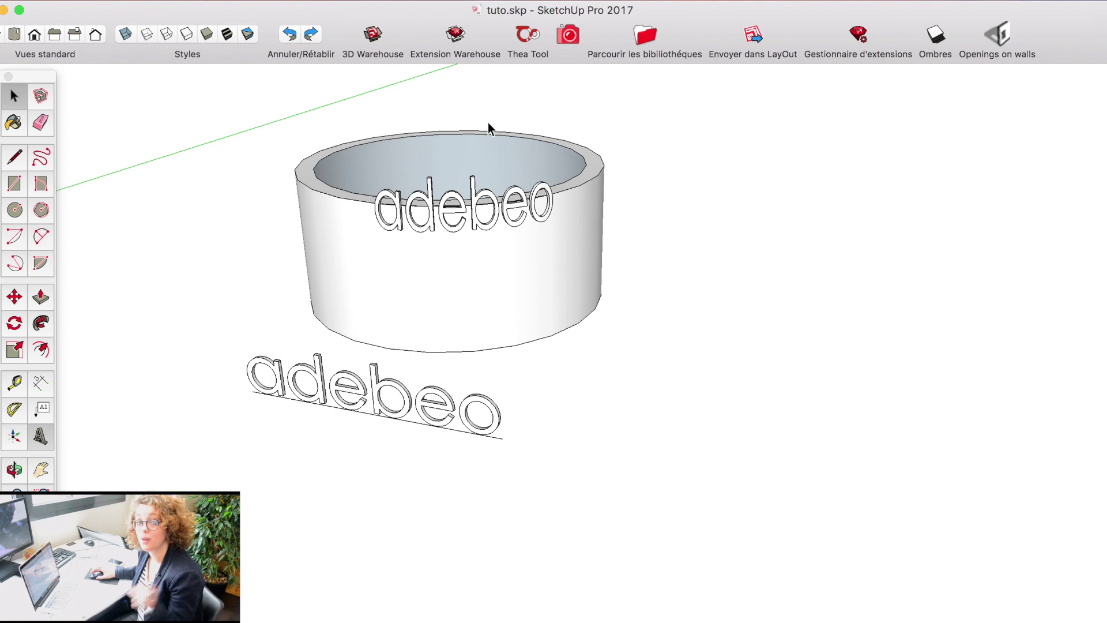
- Move the curved adebeo text up the blue axis so it sits above the rim
middle_click_drag(435, 185, 517, 165)
scroll(517, 164, "up", 3)
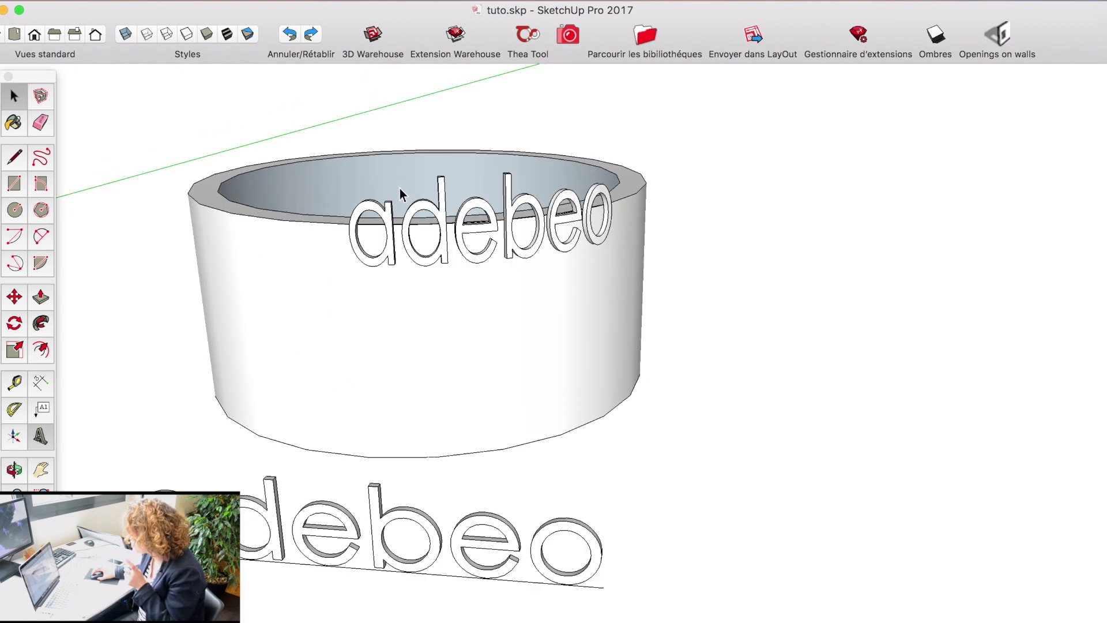
left_click(461, 230)
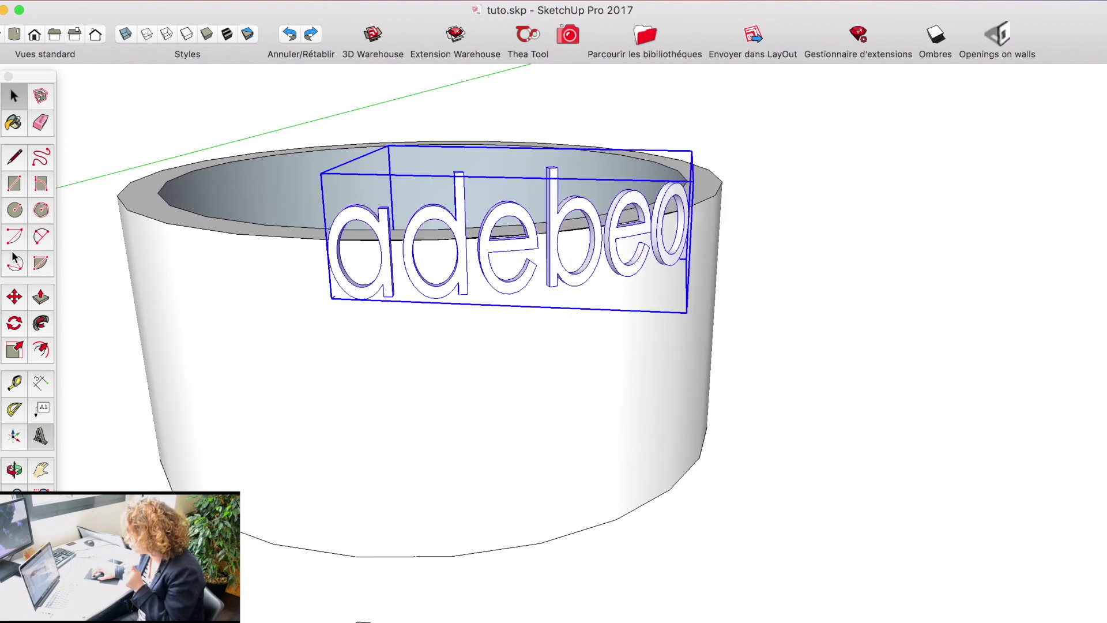
left_click(15, 301)
left_click(336, 298)
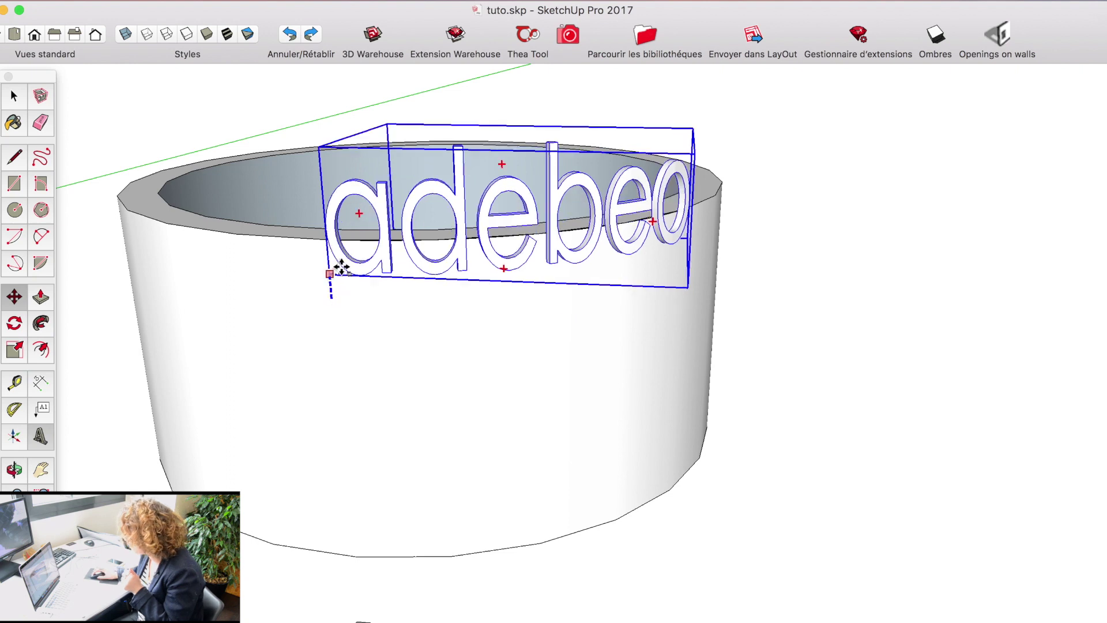
left_click(334, 248)
mouse_move(340, 402)
middle_mouse_down()
mouse_move(652, 427)
mouse_move(773, 383)
mouse_move(573, 422)
middle_mouse_up()
scroll(411, 415, "down", 3)
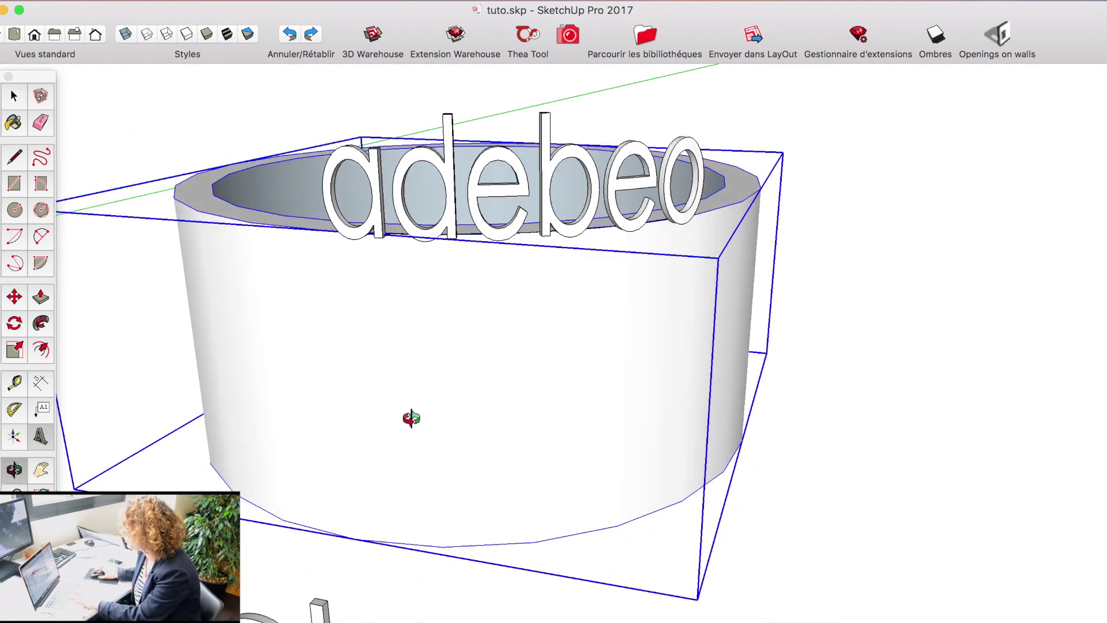
key("space")
scroll(484, 397, "down", 3)
scroll(484, 396, "down", 2)
scroll(484, 406, "down", 1)
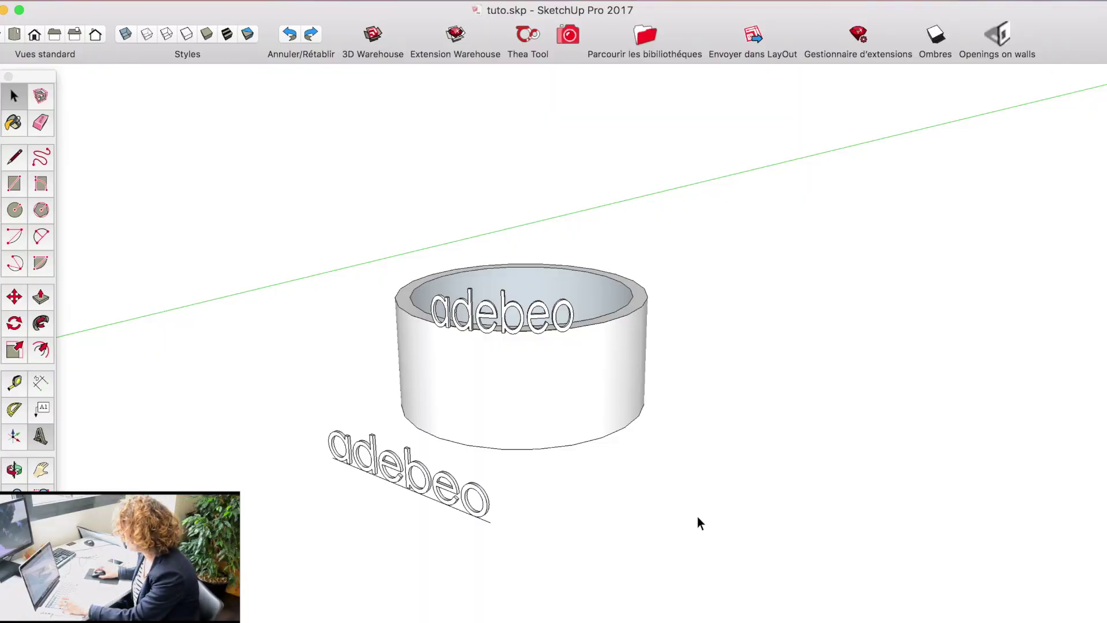
- Open the gate's railing group and select its vertical post
mouse_move(697, 519)
middle_mouse_down("shift")
mouse_move(774, 449)
mouse_move(509, 292)
middle_mouse_up("shift")
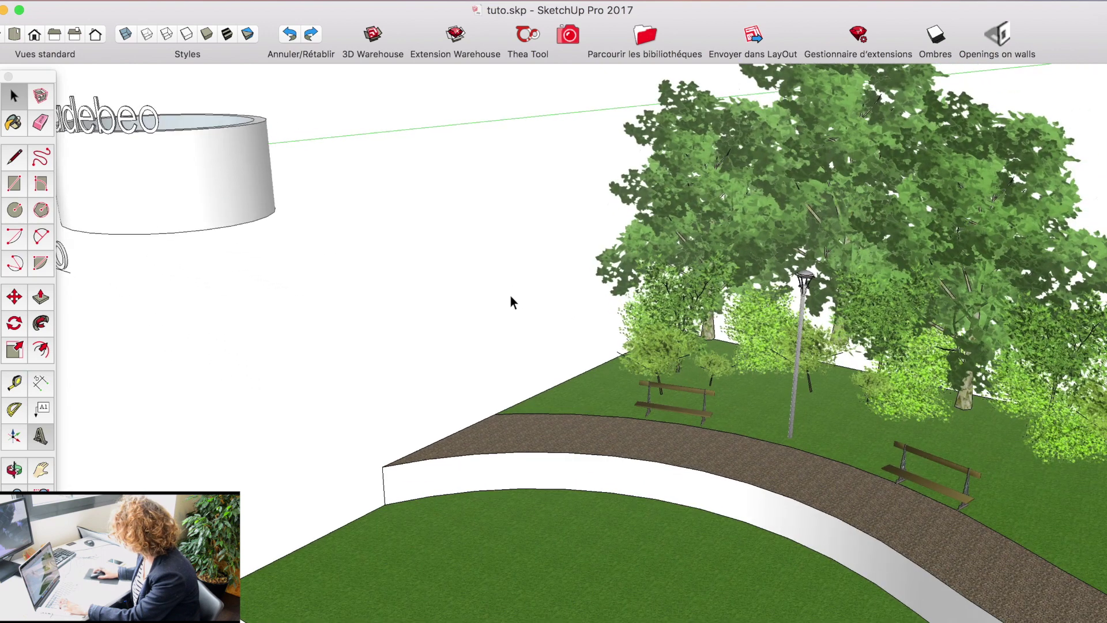
scroll(562, 403, "down", 2)
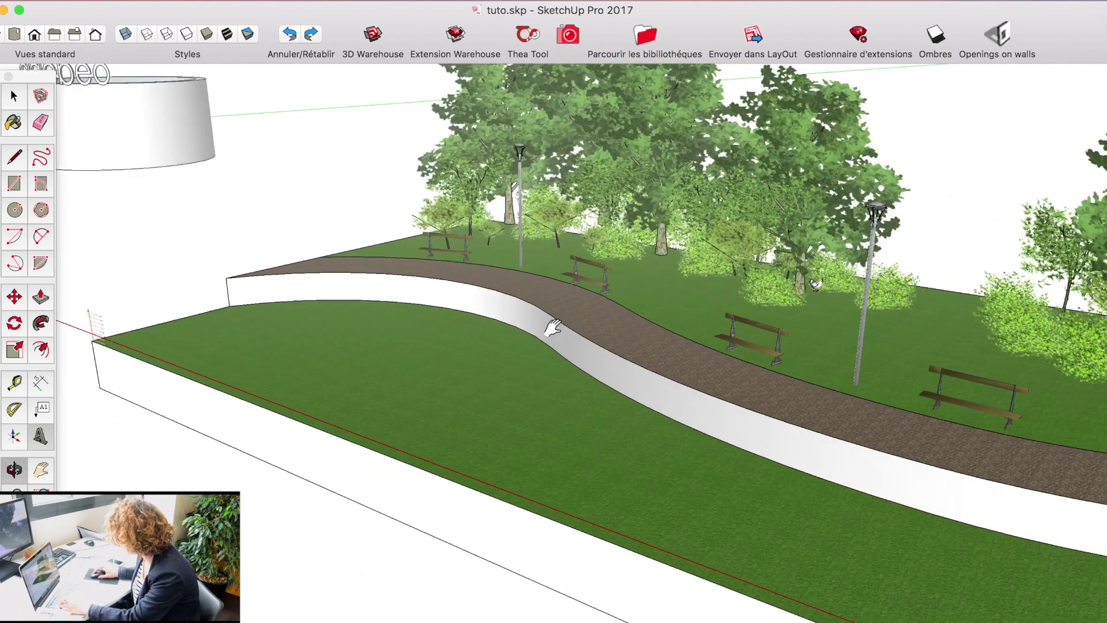
middle_click_drag(655, 449, 646, 379)
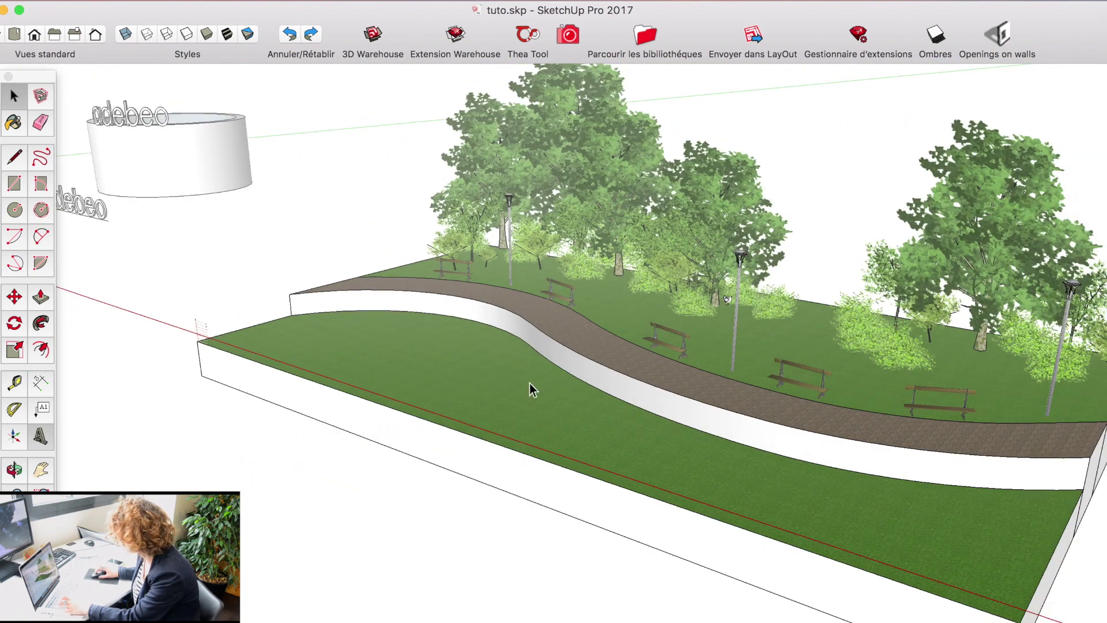
scroll(222, 345, "up", 3)
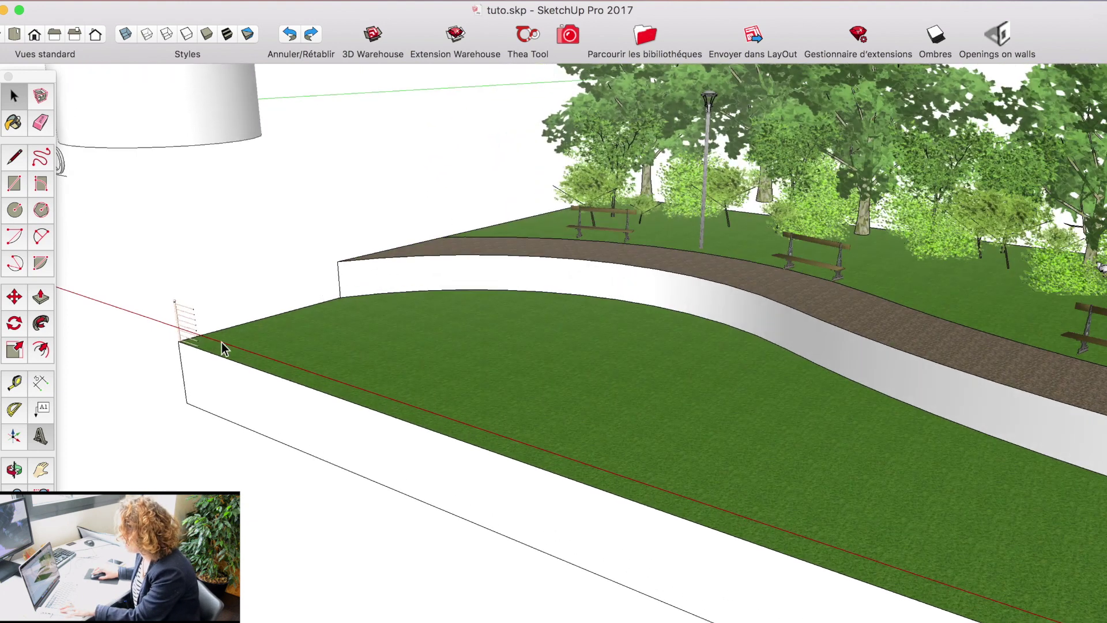
middle_click_drag(168, 376, 445, 408)
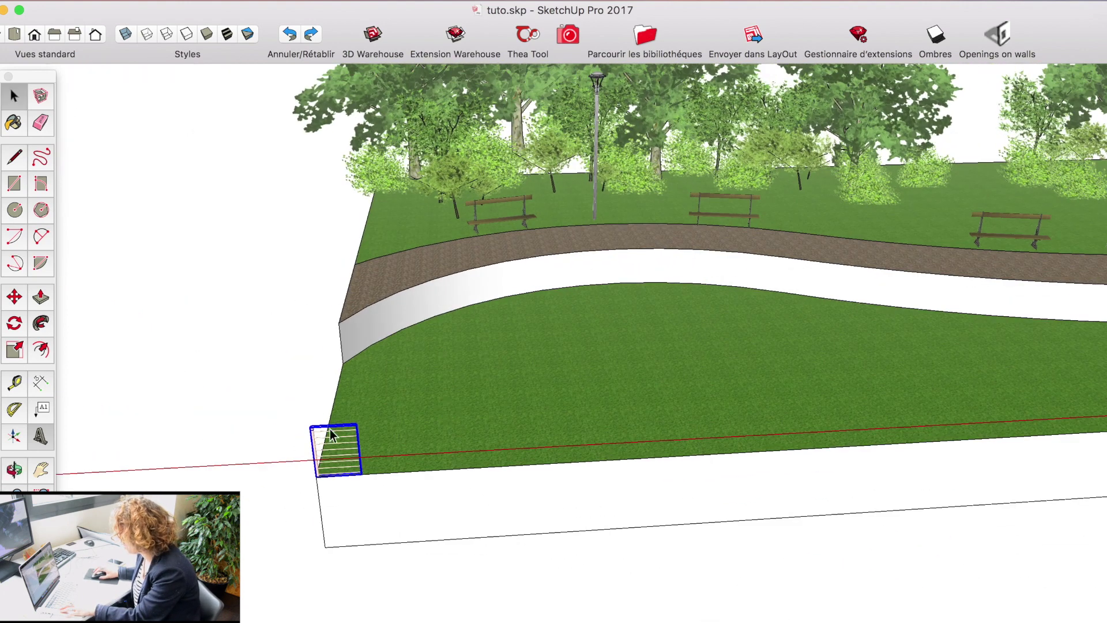
scroll(248, 399, "up", 3)
scroll(527, 456, "down", 3)
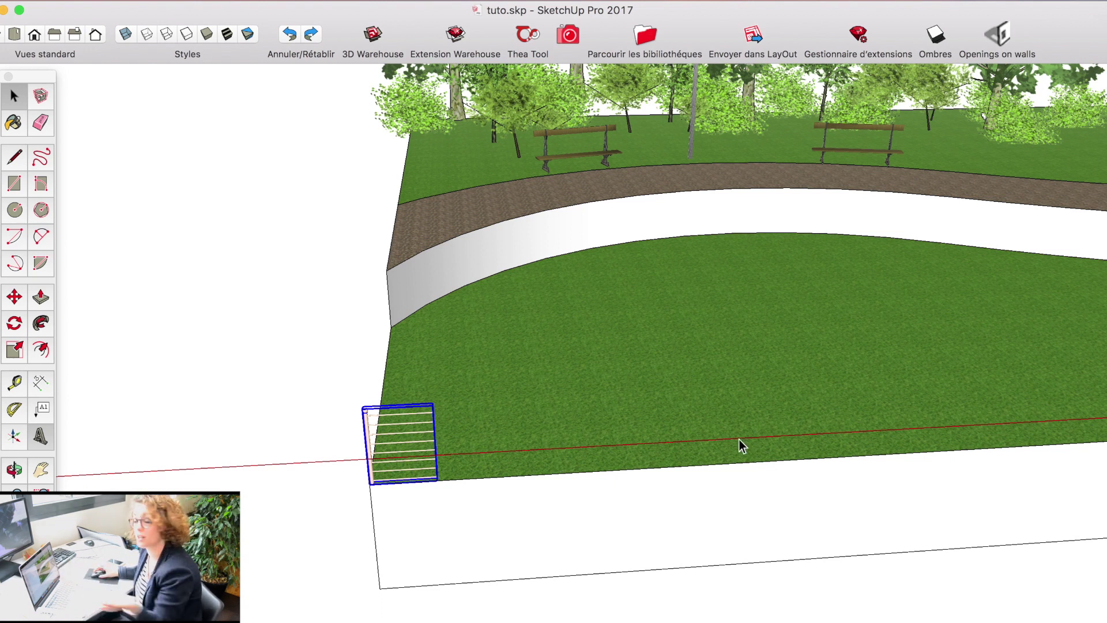
scroll(404, 385, "up", 5)
double_click(405, 385)
left_click(405, 386)
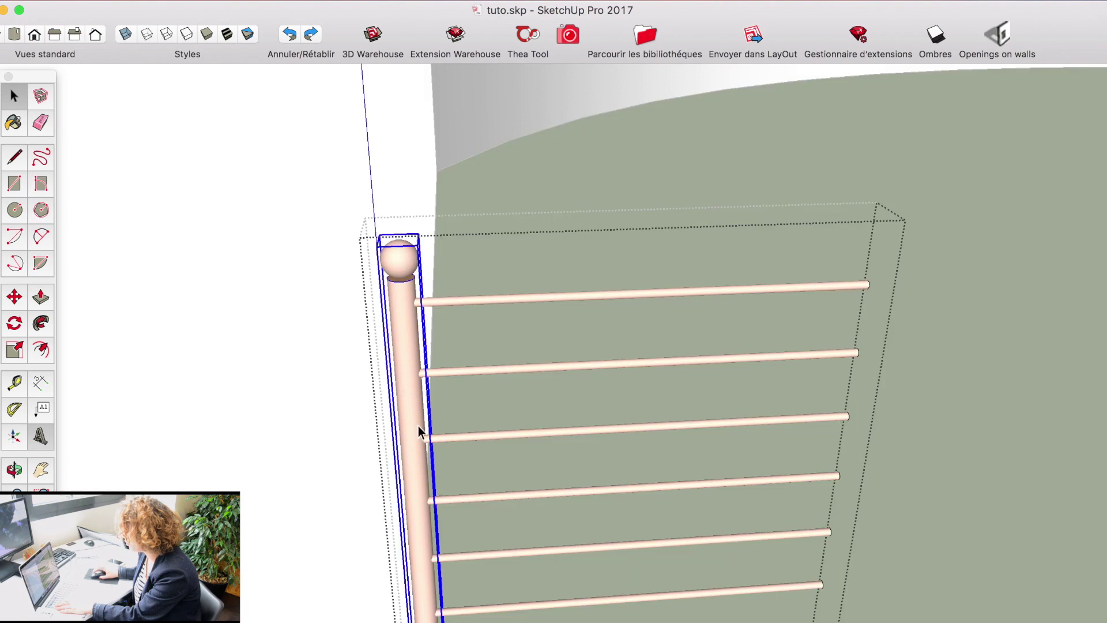
scroll(414, 421, "down", 2)
scroll(412, 435, "up", 1)
scroll(411, 434, "down", 2)
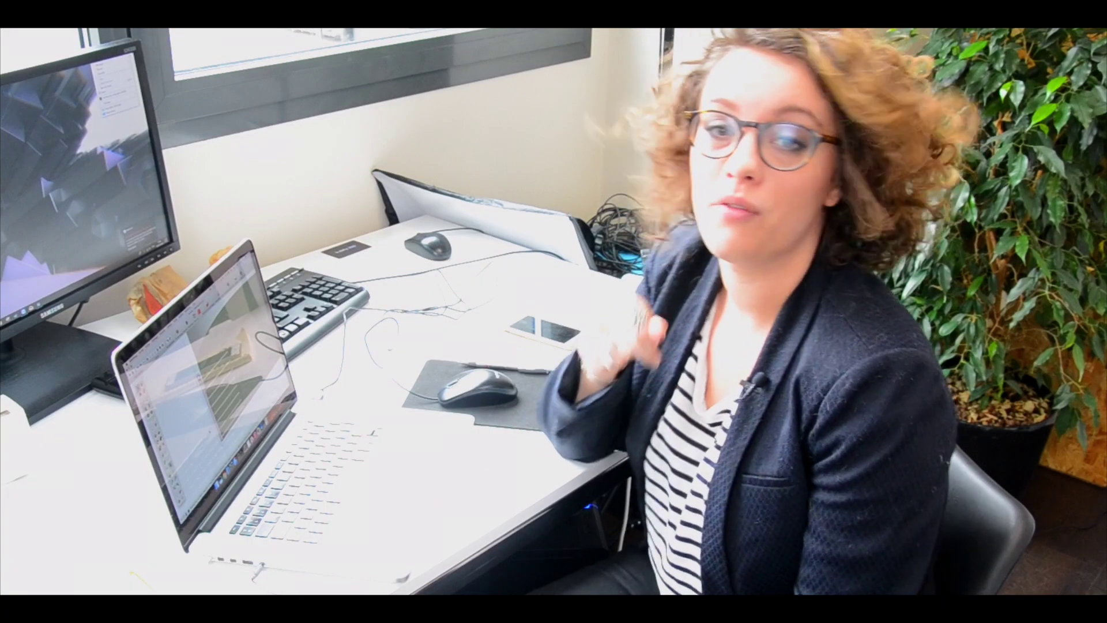
- Copy the railing post to the far corner of the front slab edge
key("m")
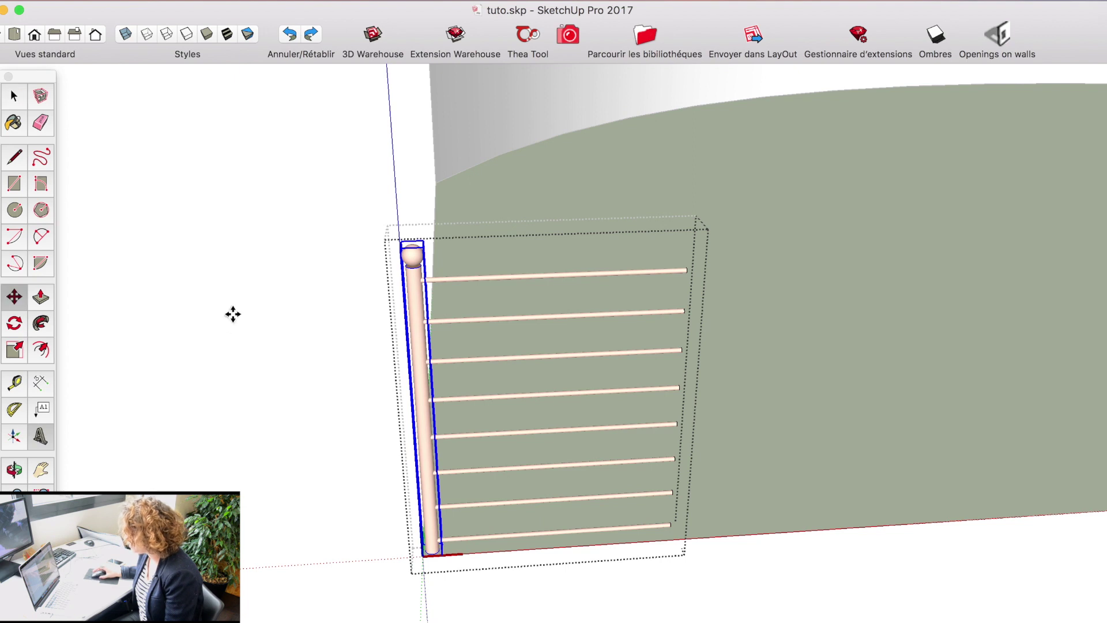
left_click(428, 557)
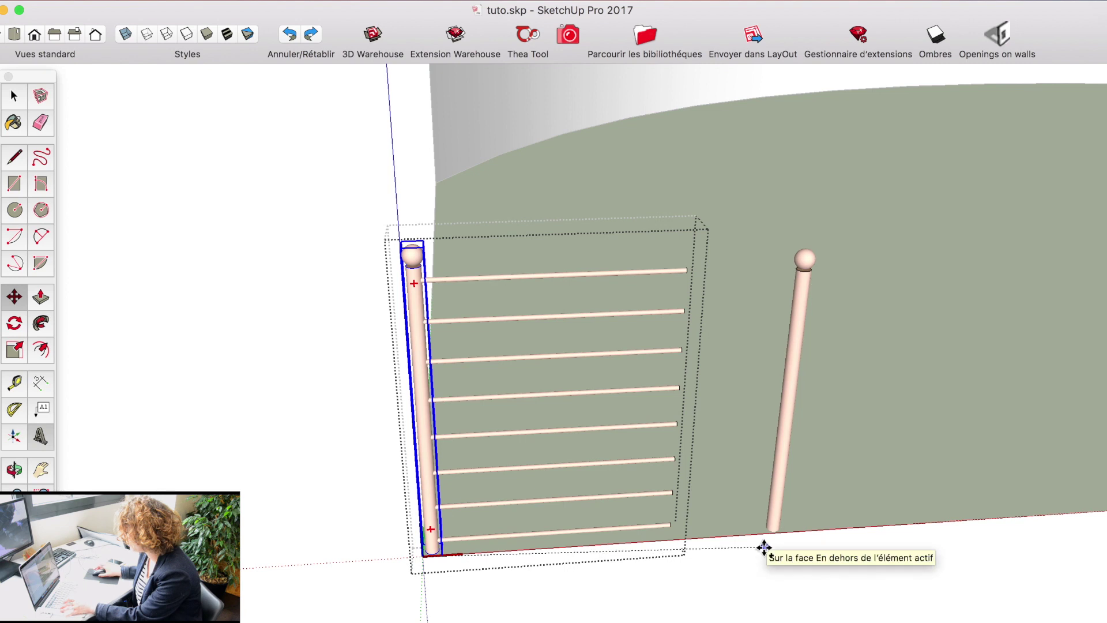
scroll(765, 539, "down", 2)
scroll(680, 524, "down", 2)
scroll(804, 493, "down", 2)
scroll(859, 493, "up", 2)
mouse_move(916, 494)
middle_mouse_down("shift")
mouse_move(453, 463)
mouse_move(558, 440)
middle_mouse_up("shift")
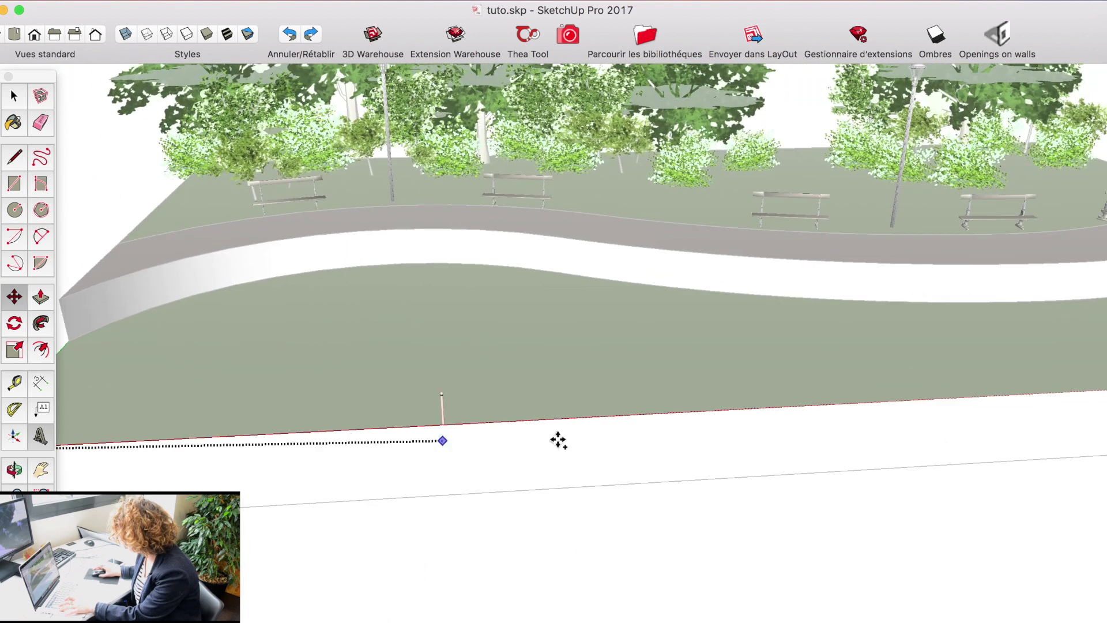
scroll(905, 422, "up", 3)
scroll(946, 432, "up", 3)
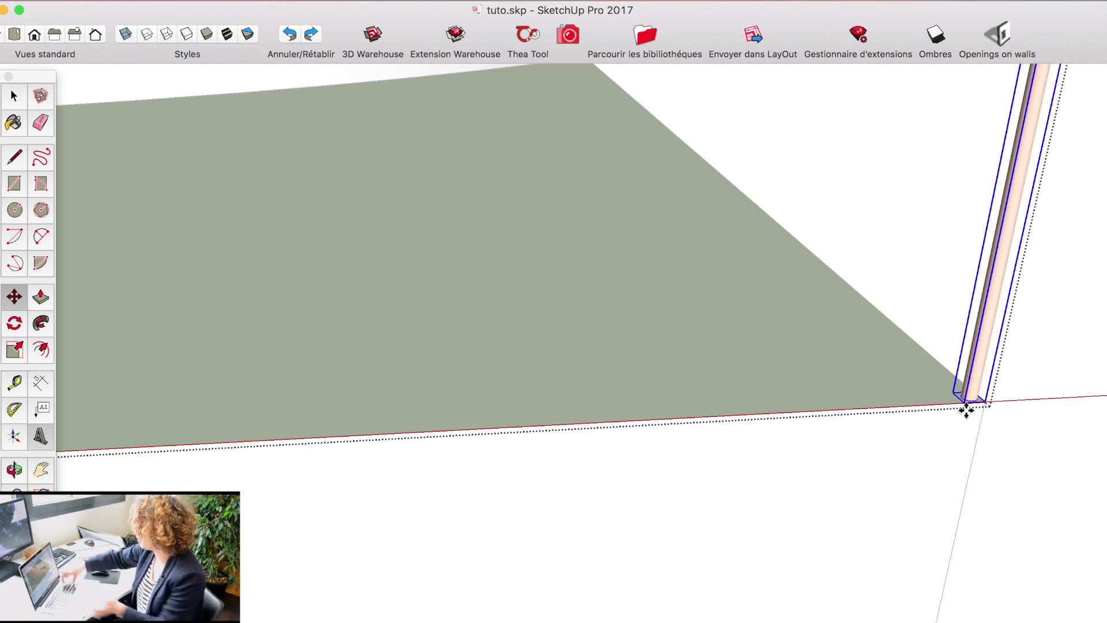
type("/32")
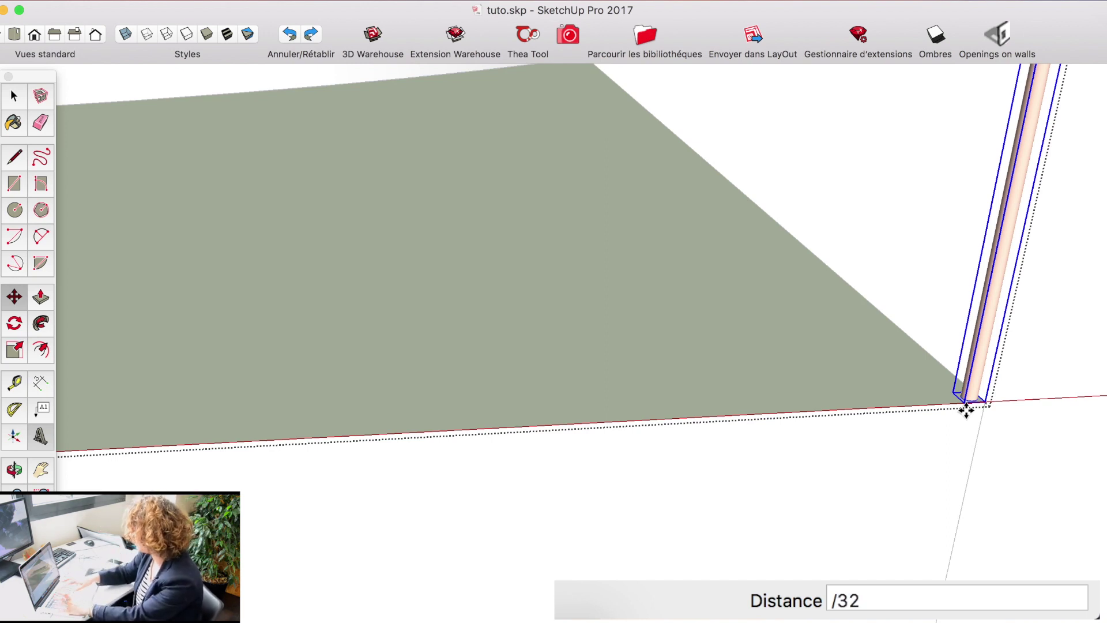
- Array the post copies as /32, re-space them to /25 divisions, and exit the group
key("Return")
scroll(966, 410, "down", 3)
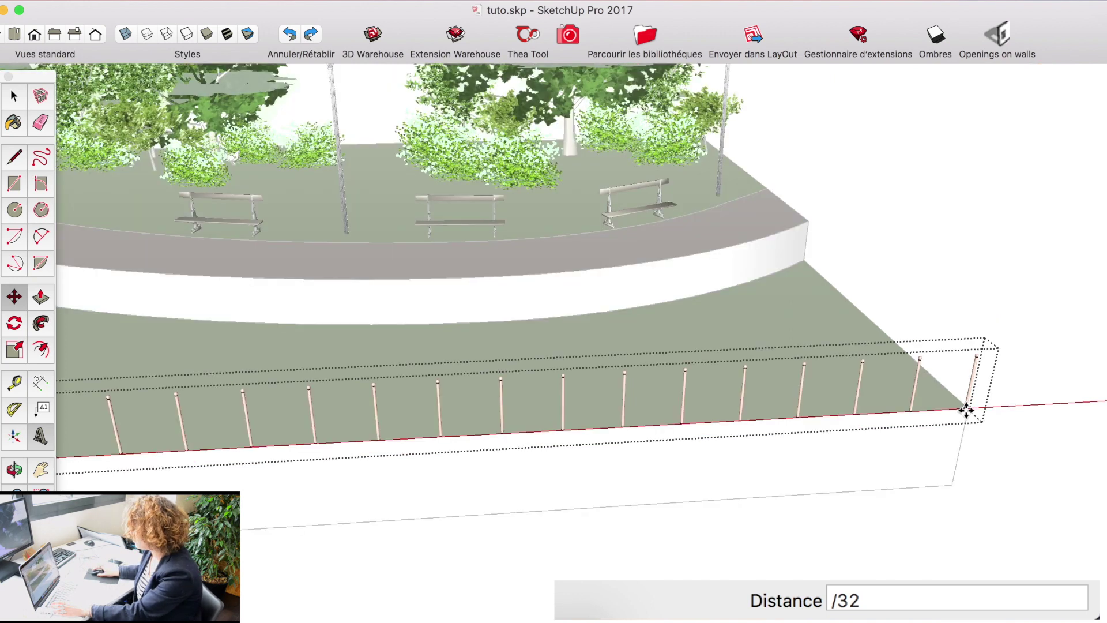
scroll(966, 410, "down", 3)
scroll(967, 410, "down", 2)
scroll(967, 409, "down", 2)
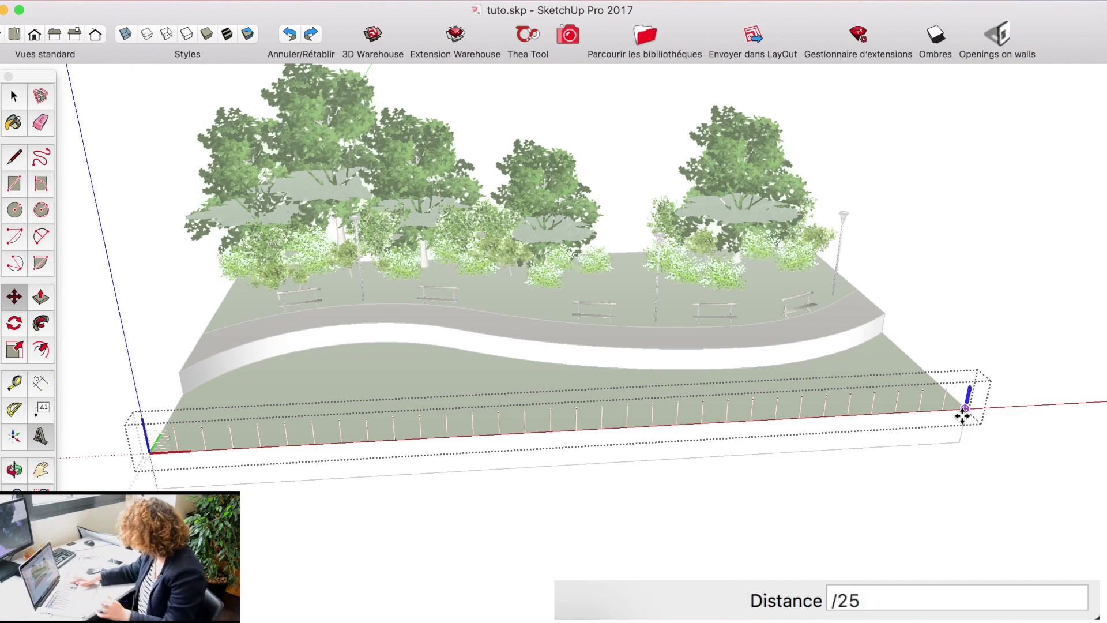
key("Return")
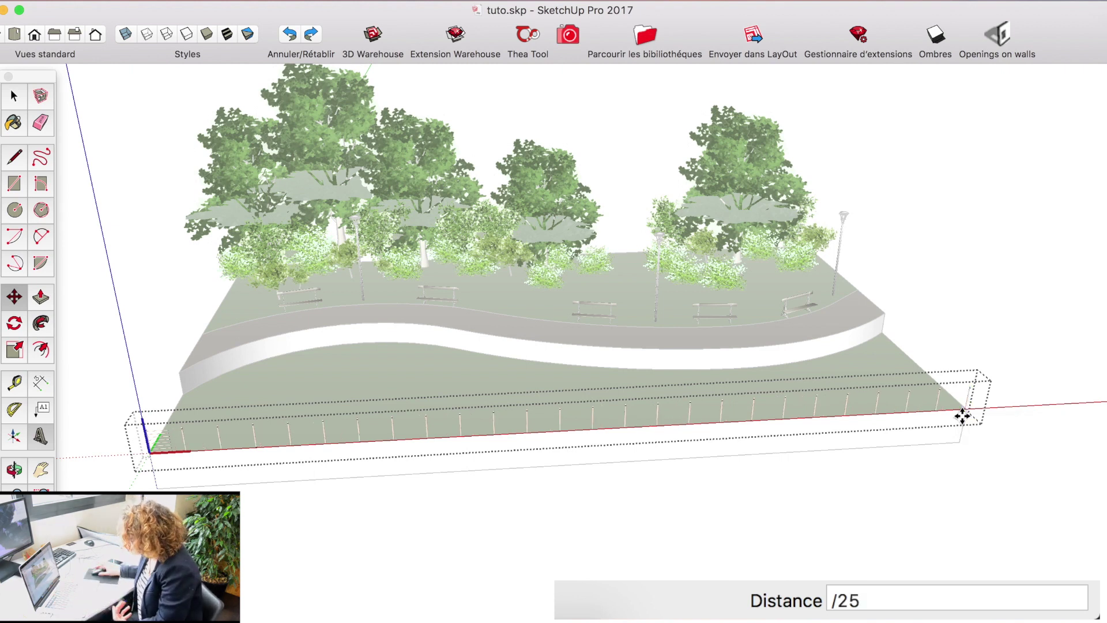
key("space")
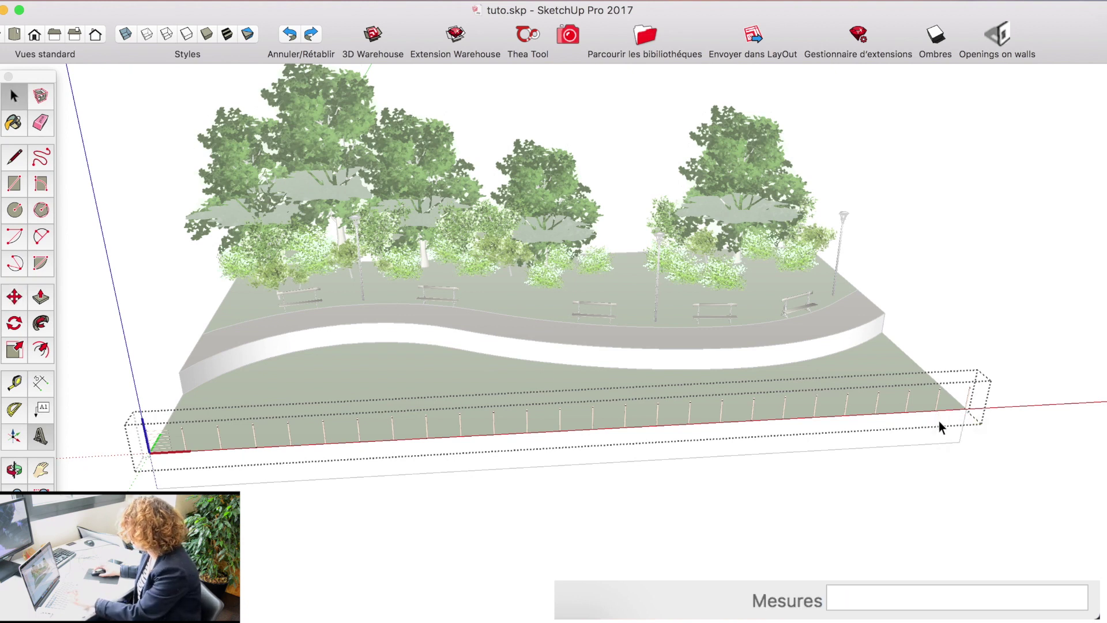
left_click(575, 465)
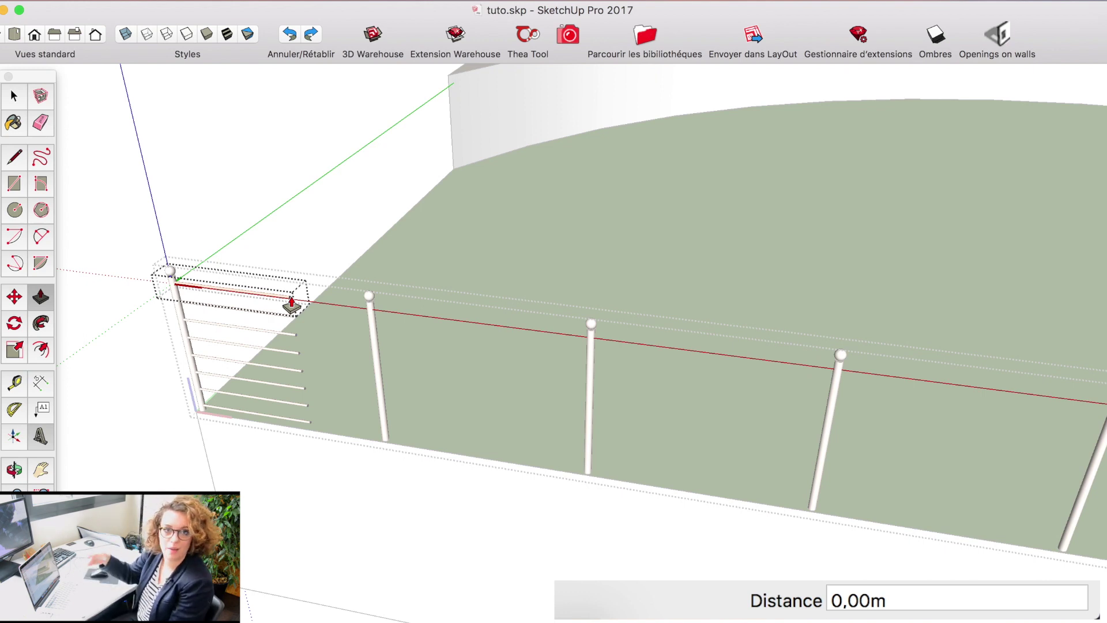
- Push/Pull the horizontal rail ends out to the last post and close the railing group
scroll(291, 301, "up", 2)
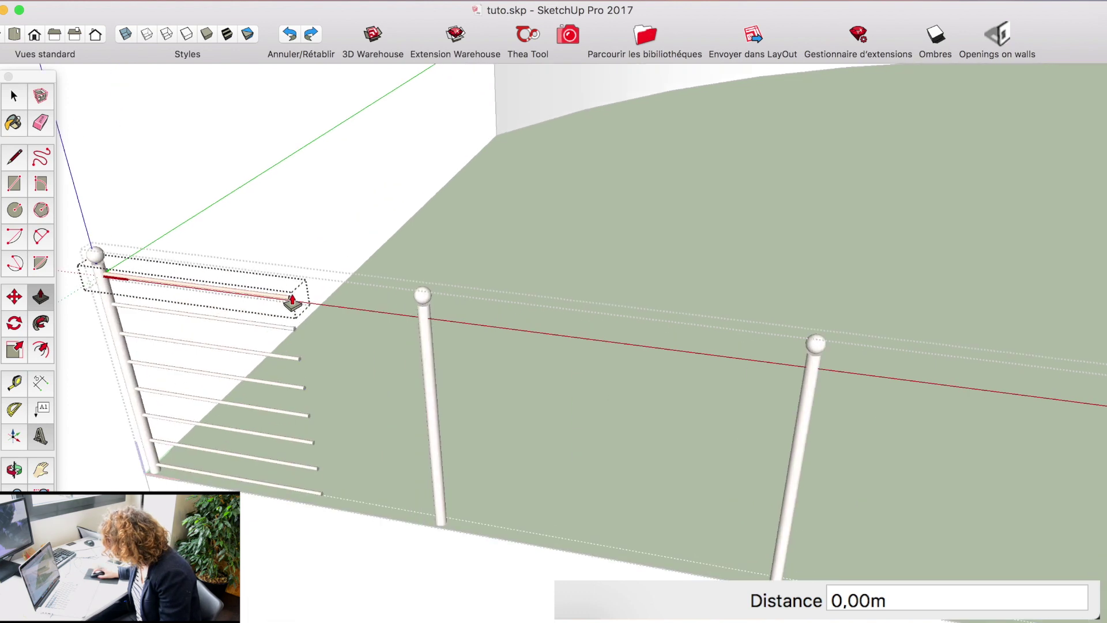
scroll(291, 301, "up", 2)
scroll(292, 302, "up", 1)
scroll(289, 301, "up", 1)
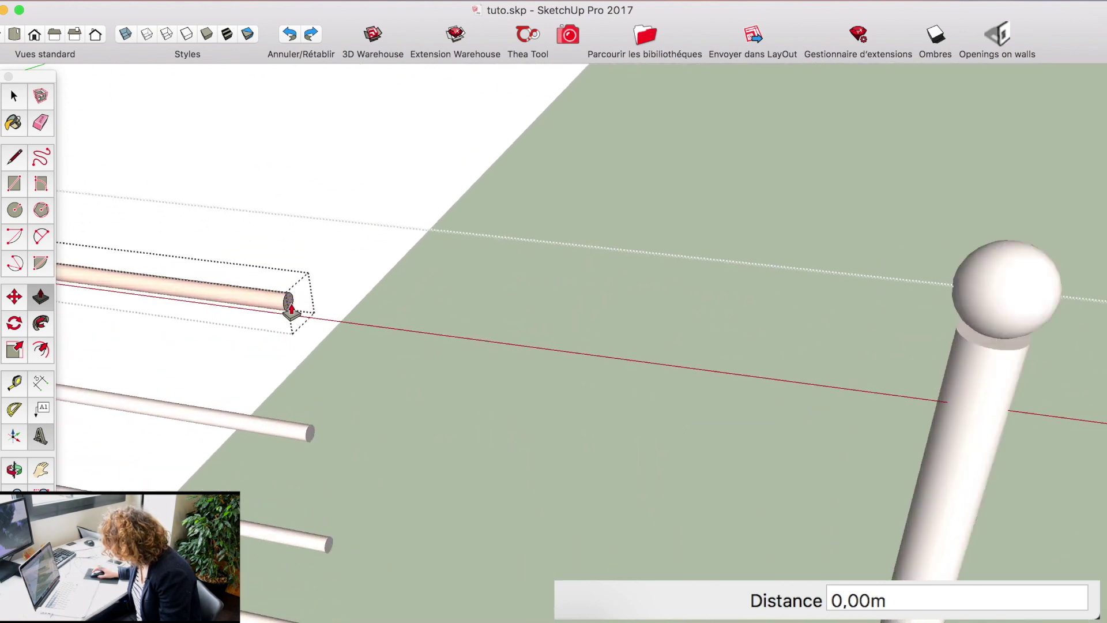
scroll(463, 369, "down", 3)
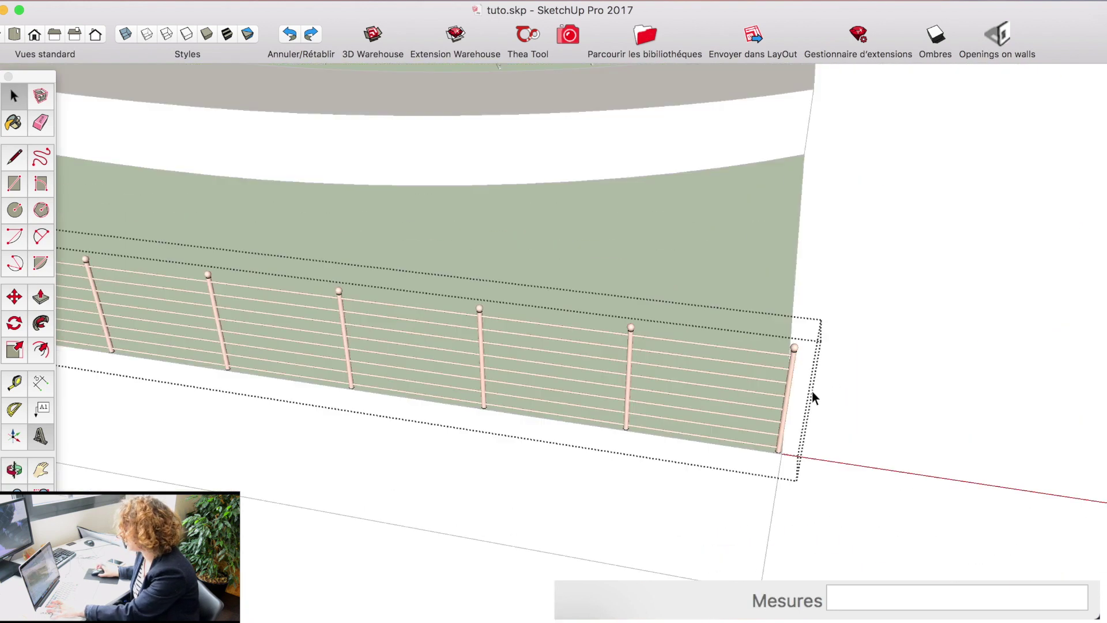
scroll(809, 390, "down", 5)
scroll(809, 390, "down", 3)
left_click(545, 431)
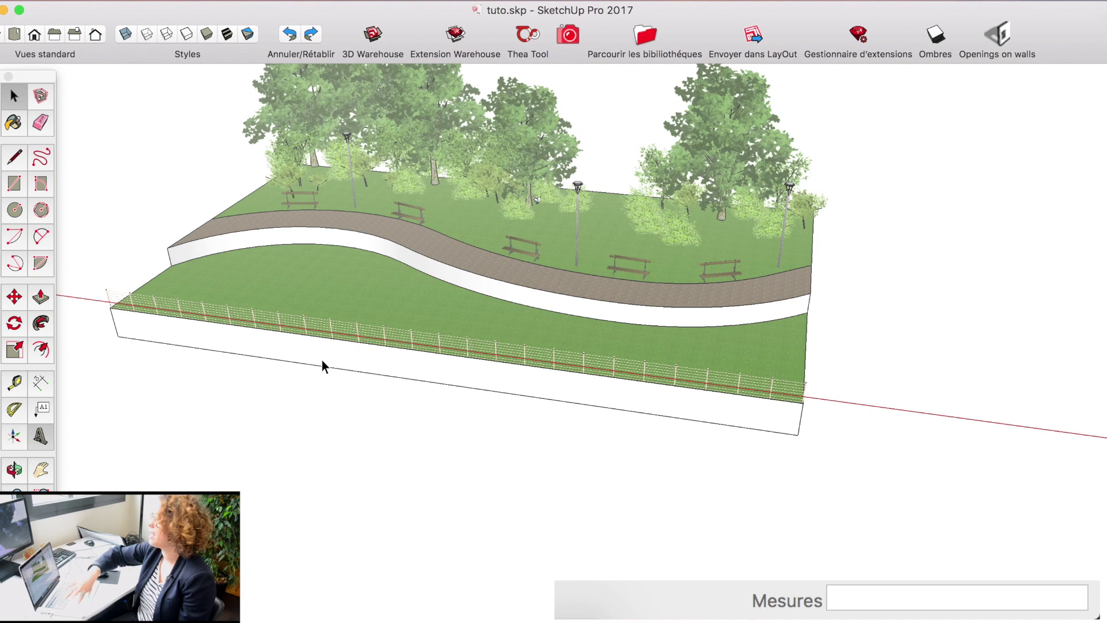
mouse_move(322, 360)
middle_mouse_down()
mouse_move(252, 400)
mouse_move(243, 391)
middle_mouse_up()
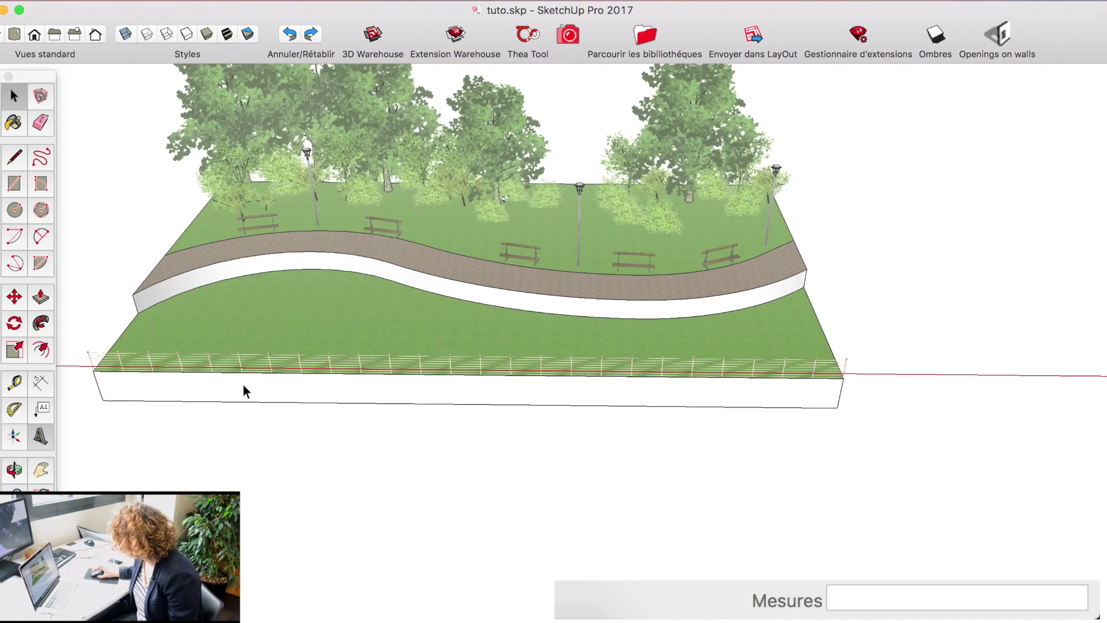
- Draw a roughly 27,81 m line from one fence end to the other along the slab edge
left_click(17, 164)
left_click(93, 371)
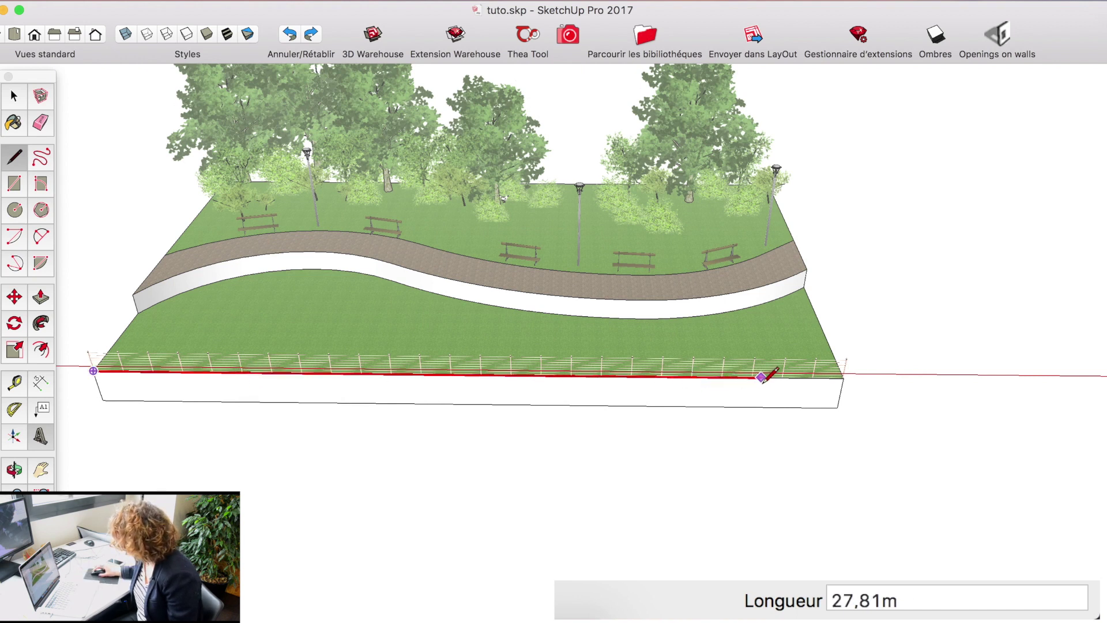
left_click(844, 377)
key("space")
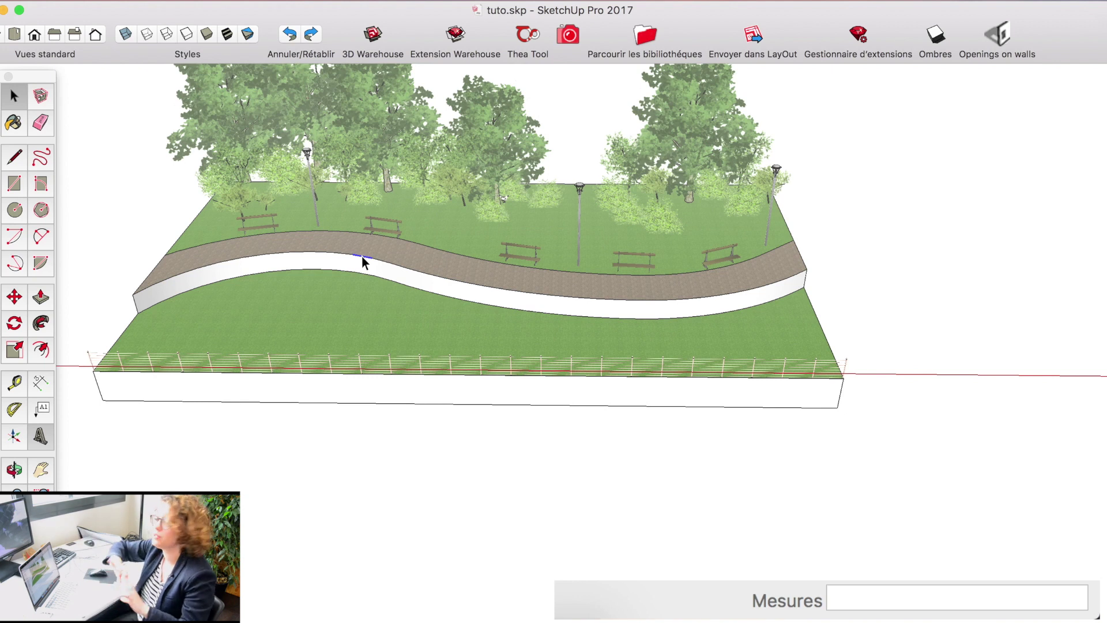
- Weld the path's curved edge into a single curve
left_click(361, 255)
scroll(364, 255, "up", 2)
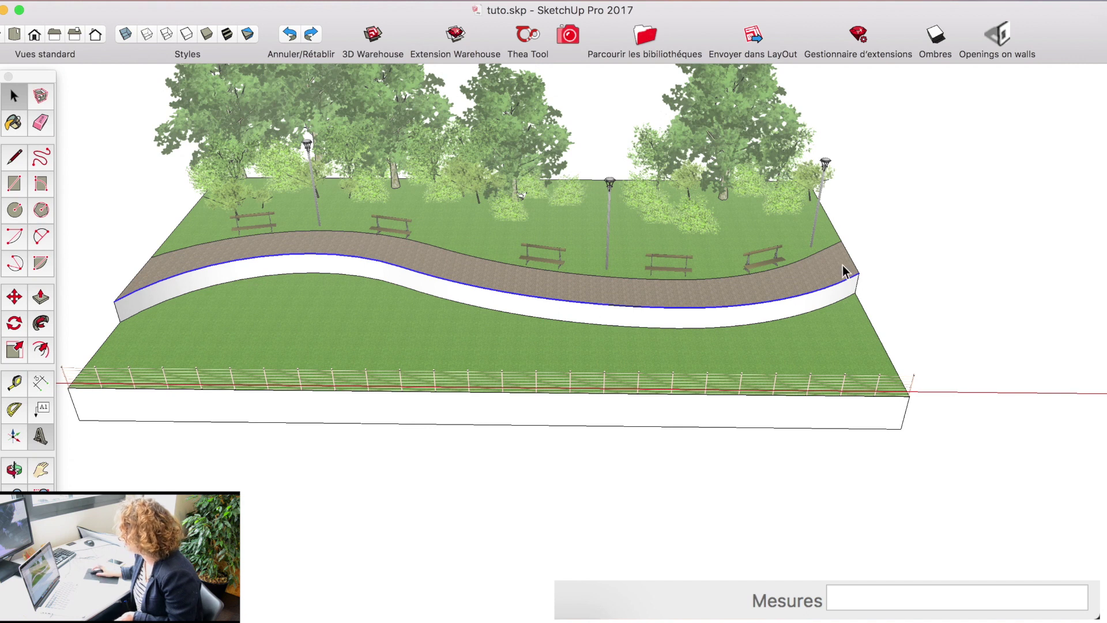
left_click(478, 3)
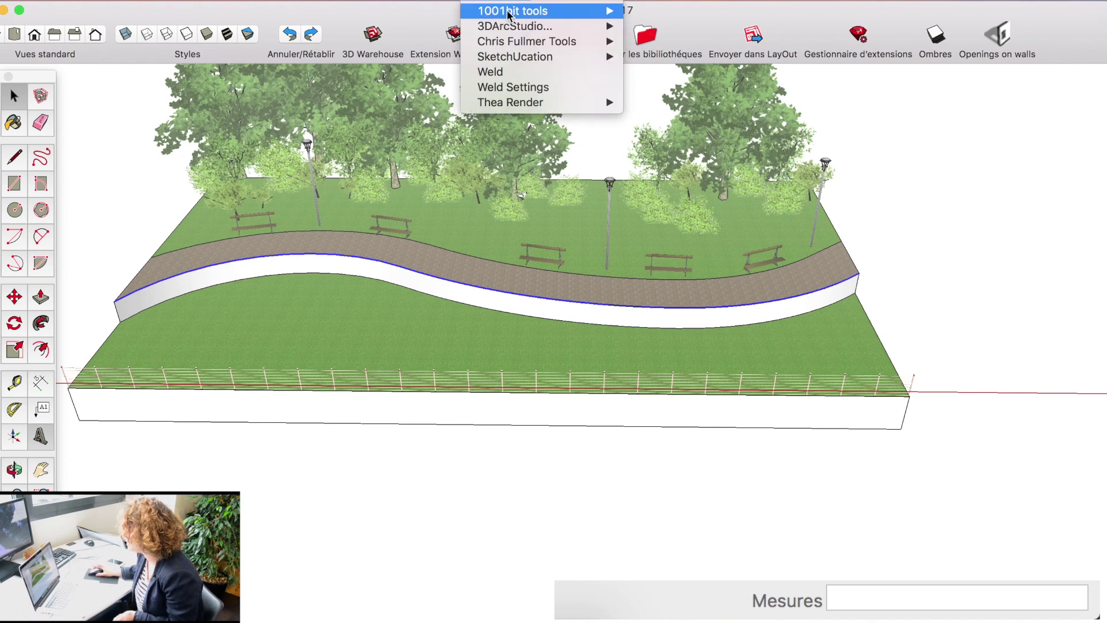
left_click(493, 72)
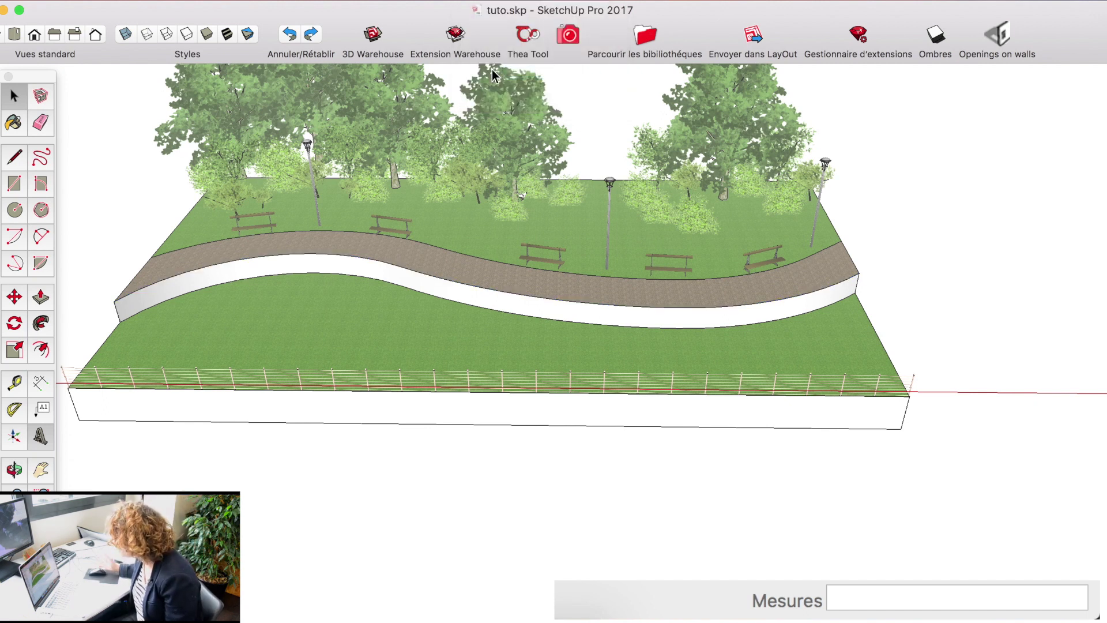
- Start Shape Bender on the front railing with the straight line as reference
left_click(306, 380)
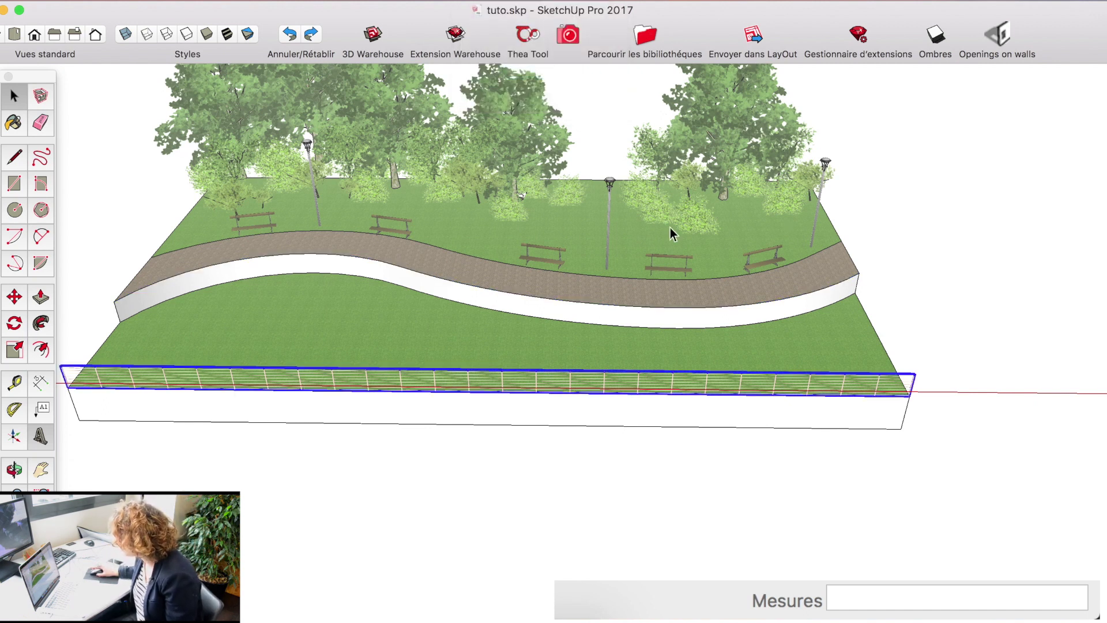
left_click(479, 1)
mouse_move(526, 41)
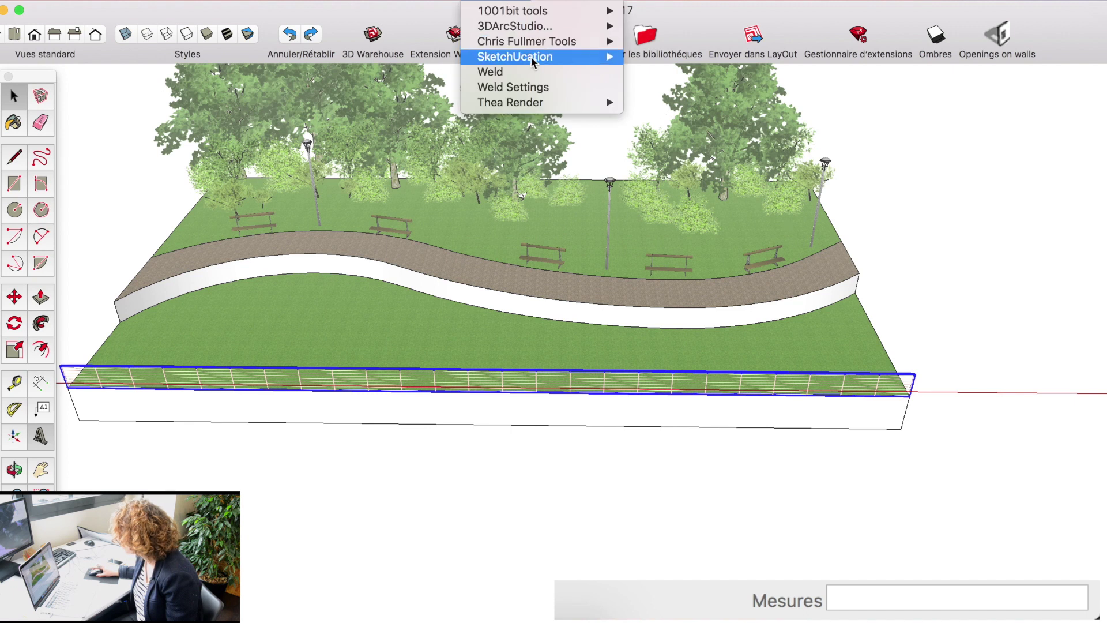
left_click(654, 67)
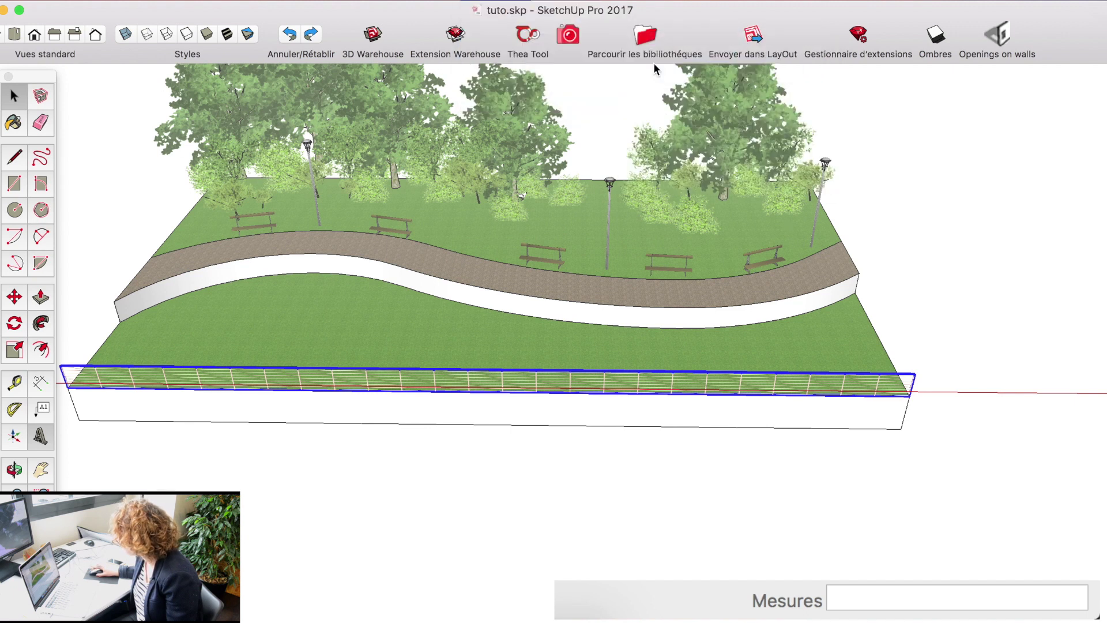
left_click(430, 398)
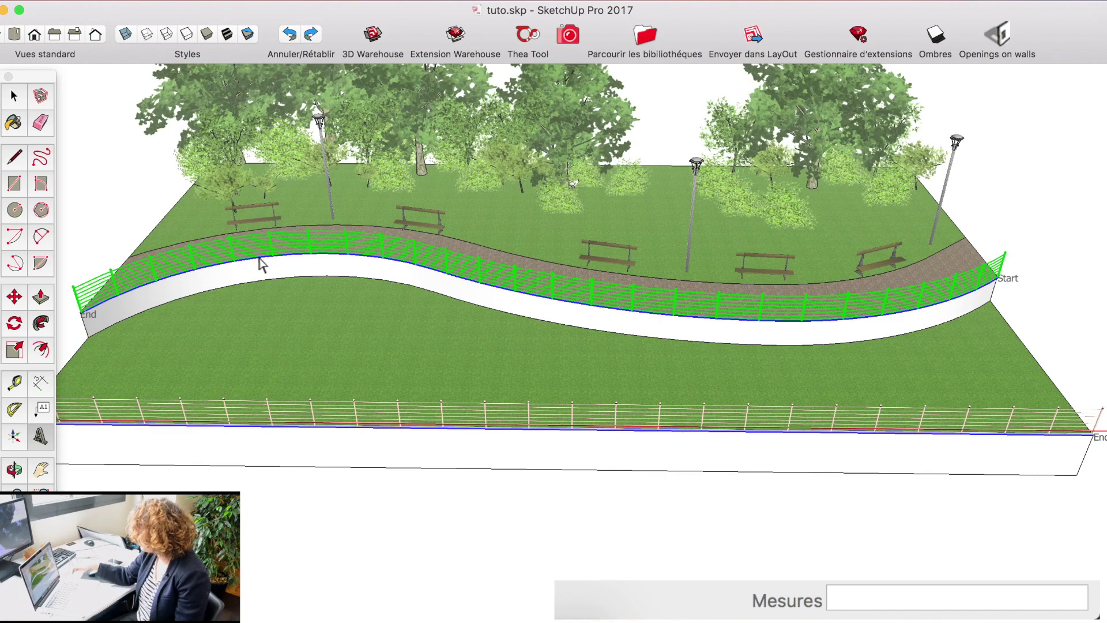
- Orbit and zoom around the park to inspect the railing bent along the curved path
mouse_move(259, 264)
middle_mouse_down()
mouse_move(459, 360)
mouse_move(440, 299)
mouse_move(442, 255)
middle_mouse_up()
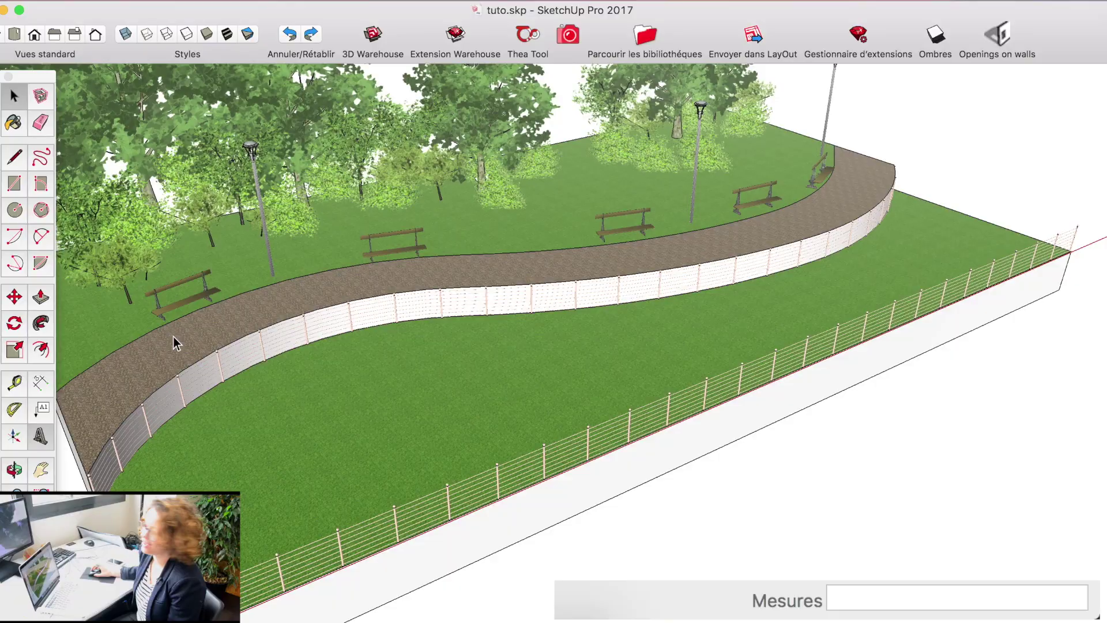
scroll(173, 337, "up", 2)
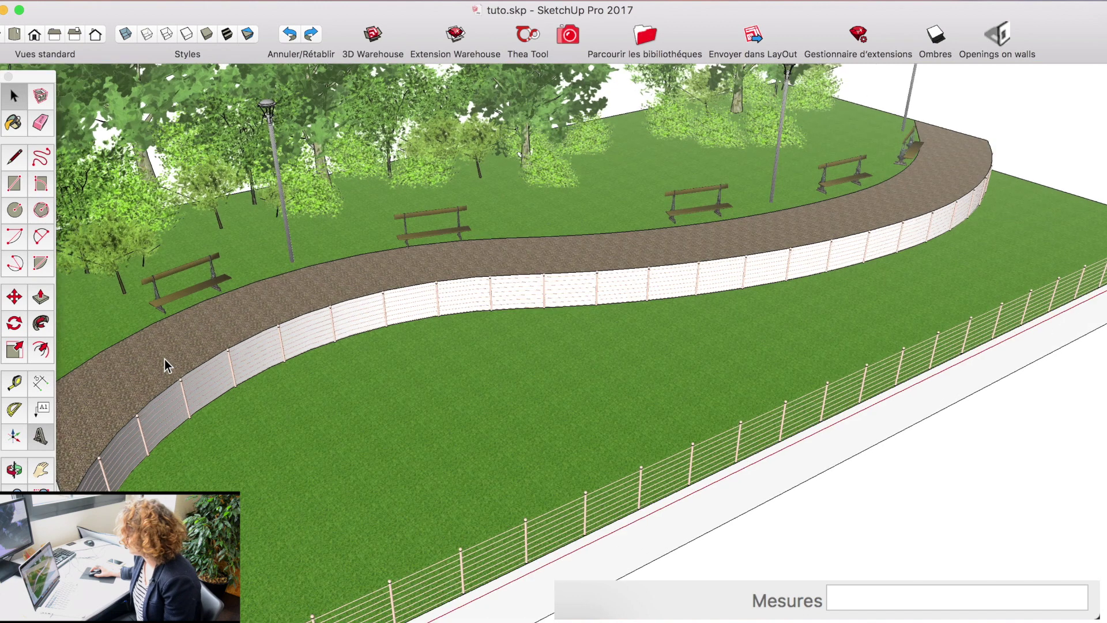
scroll(164, 358, "up", 2)
mouse_move(259, 435)
middle_mouse_down()
mouse_move(277, 388)
mouse_move(371, 358)
middle_mouse_up()
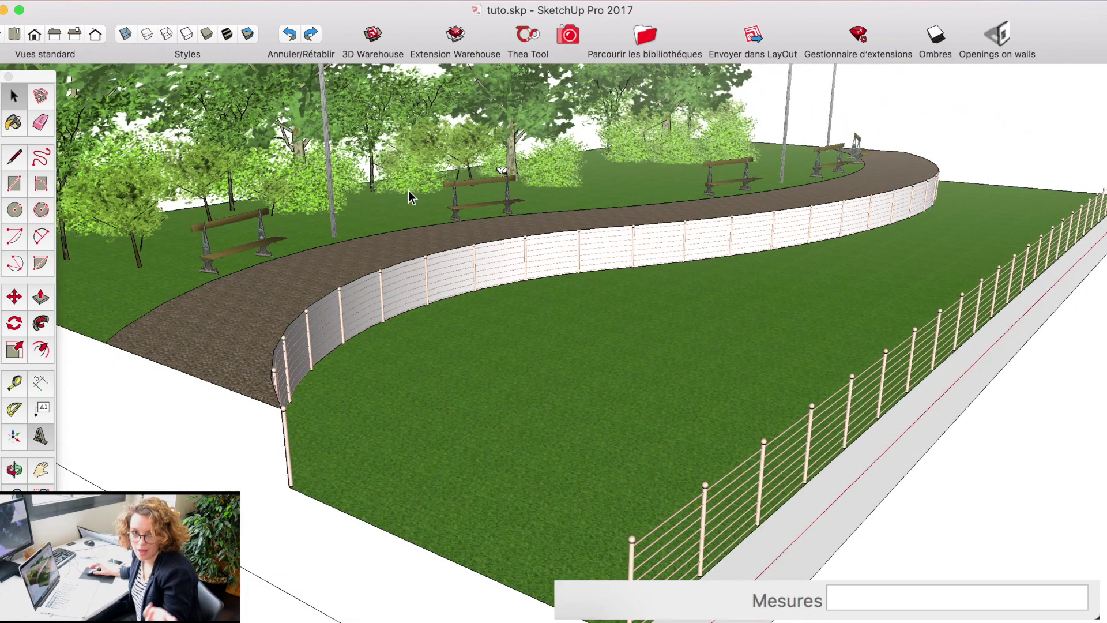
- Move the bent railing up about 0,99 m from its end-post corner onto the curved path wall's top corner
left_click(304, 336)
scroll(294, 485, "up", 3)
key("m")
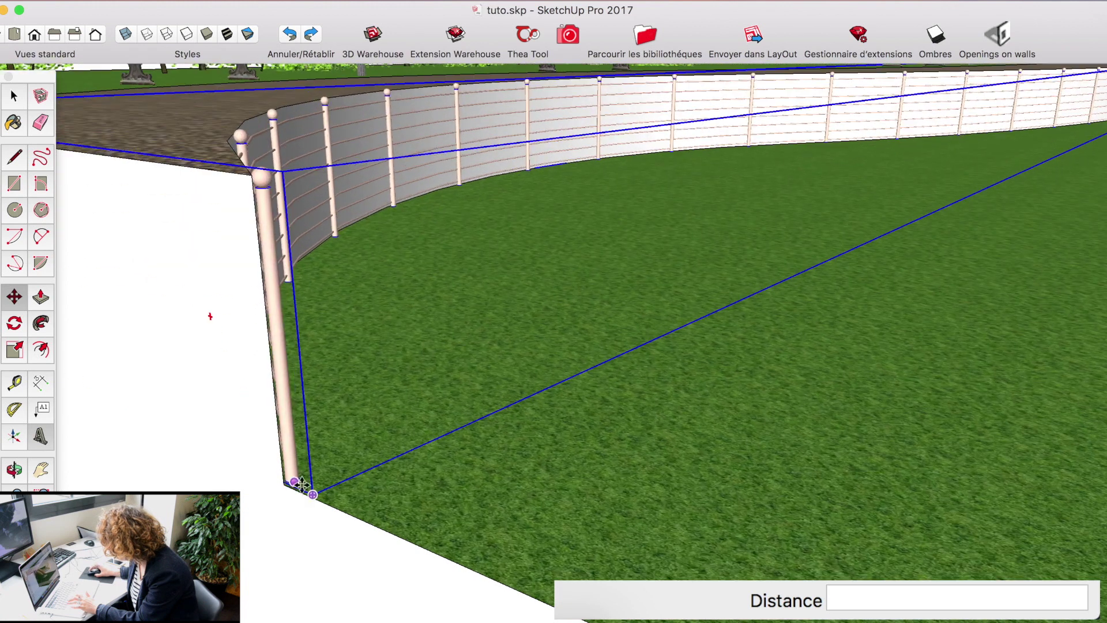
left_click(291, 484)
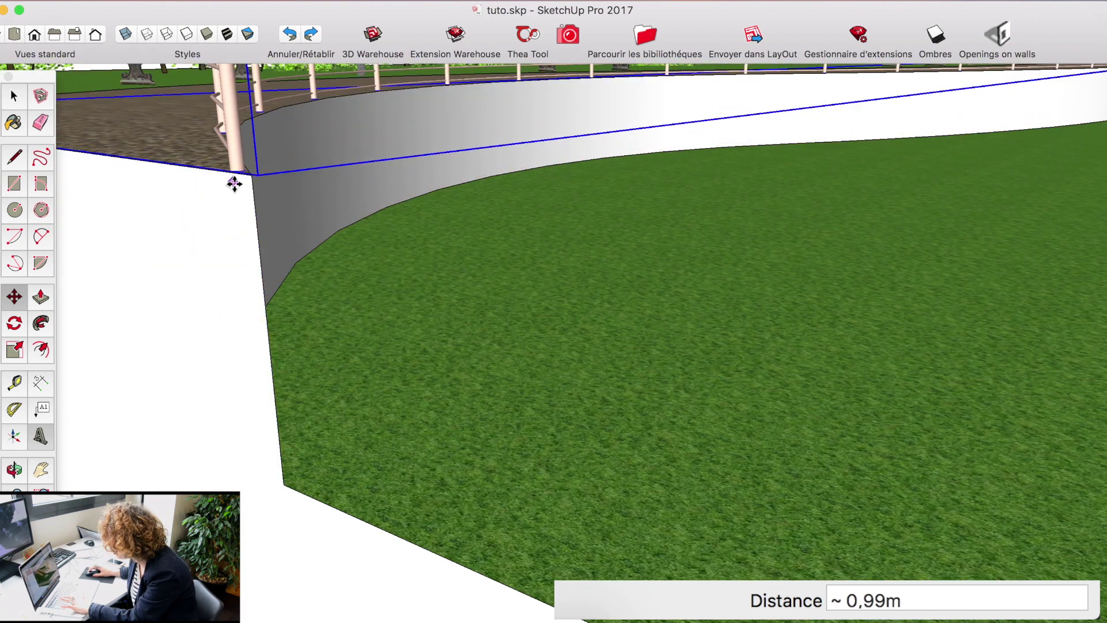
left_click(234, 178)
key("space")
scroll(338, 248, "down", 3)
scroll(403, 260, "down", 2)
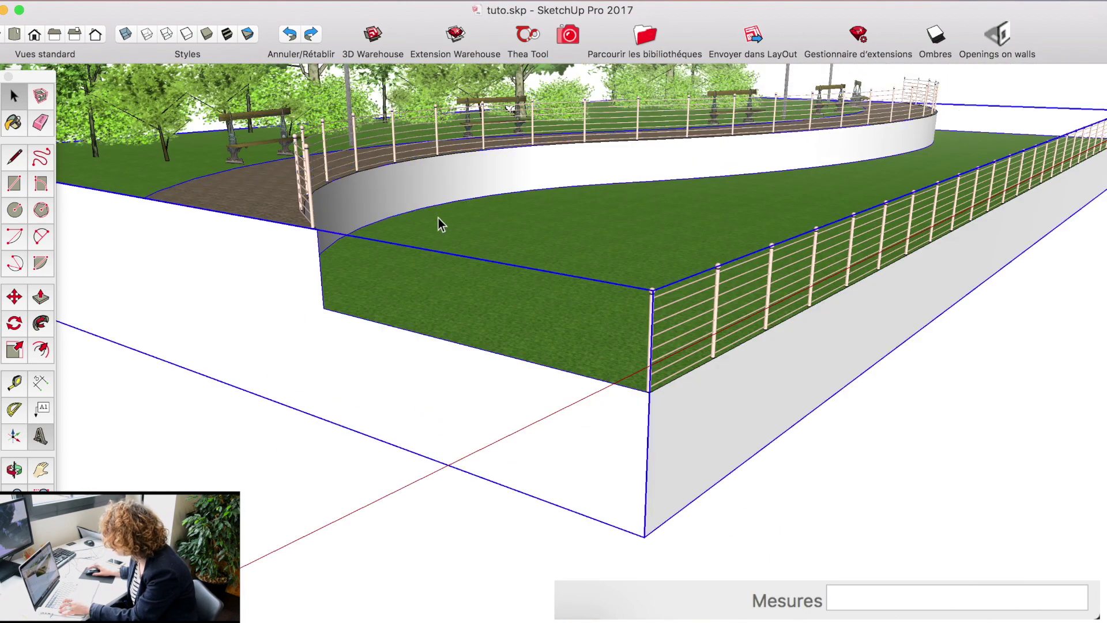
mouse_move(376, 199)
middle_mouse_down()
mouse_move(390, 179)
mouse_move(467, 257)
mouse_move(504, 236)
mouse_move(493, 151)
middle_mouse_up()
mouse_move(628, 260)
middle_mouse_down()
mouse_move(497, 227)
mouse_move(608, 235)
mouse_move(514, 227)
middle_mouse_up()
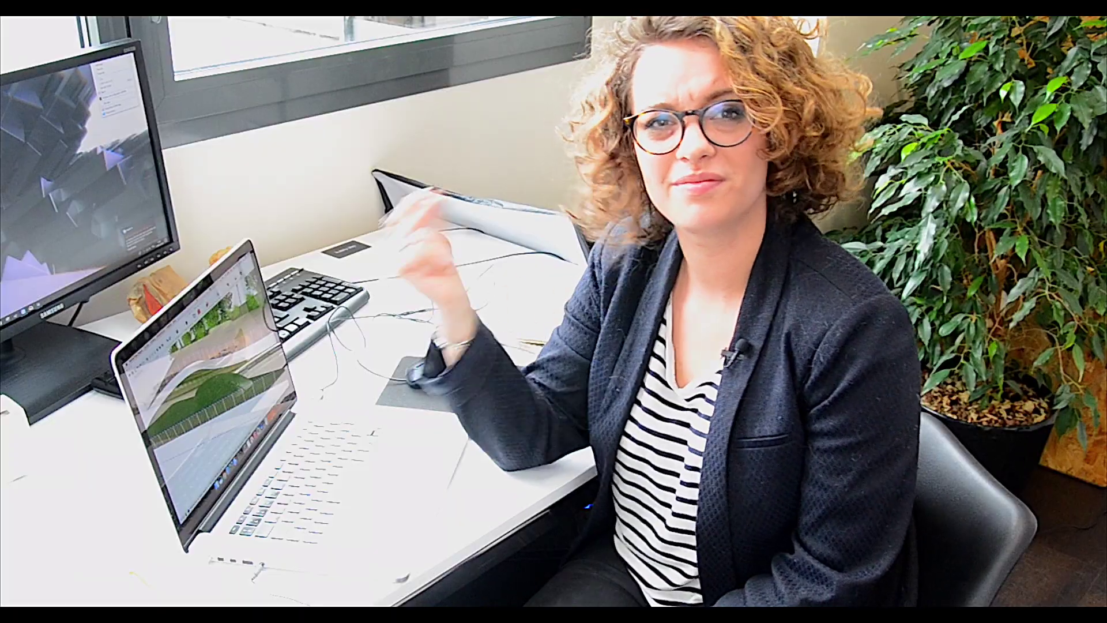